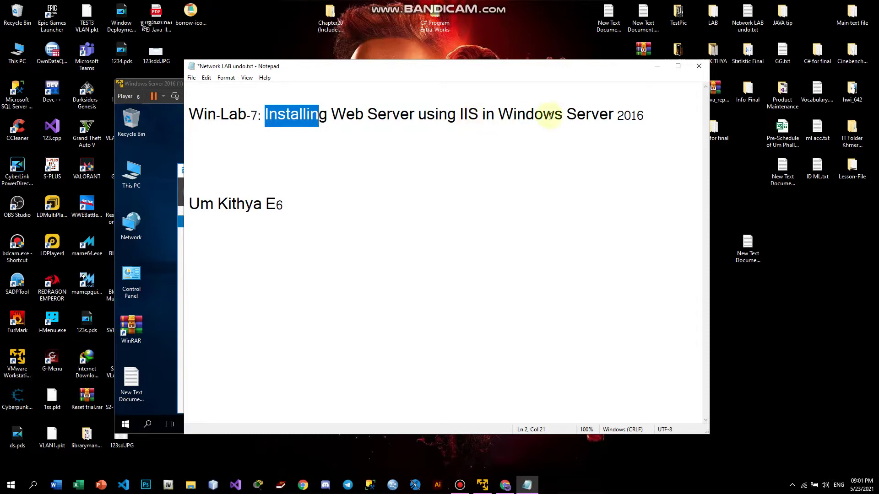
Step: Minimize the Notepad note and maximize Server Manager inside the Windows Server 2016 virtual machine
click(657, 69)
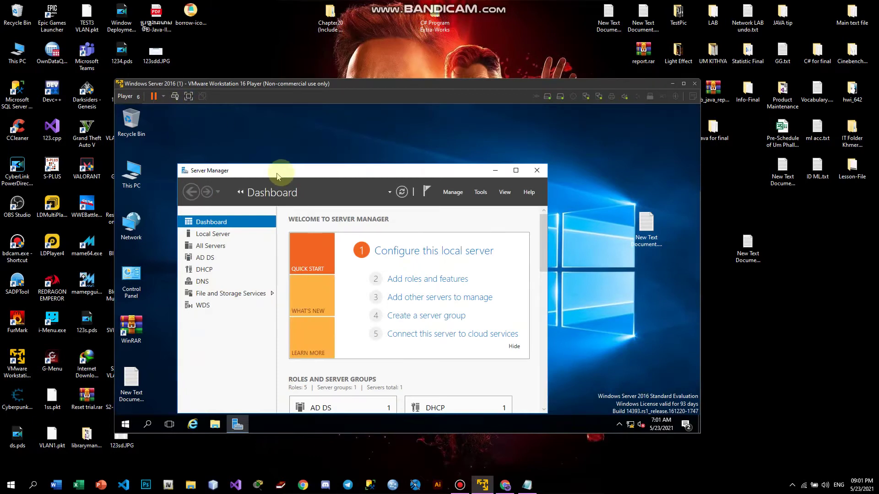
drag(280, 172, 326, 154)
drag(170, 87, 198, 85)
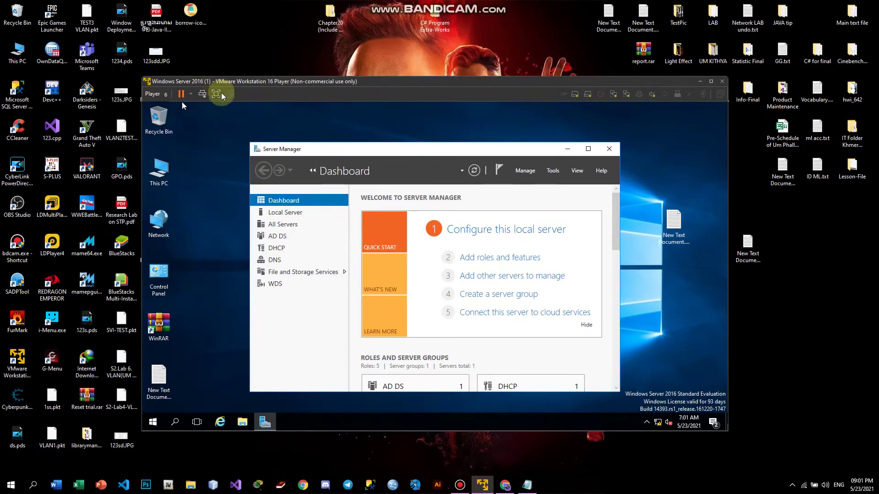
drag(306, 152, 295, 152)
double_click(295, 152)
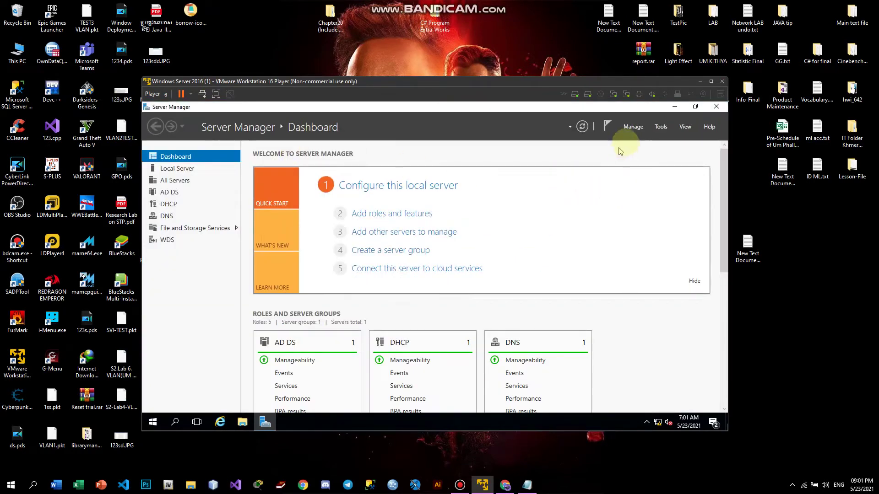
Step: Start adding roles and features with a role-based installation on server dc.gogo.com and advance to the server role selection
click(634, 128)
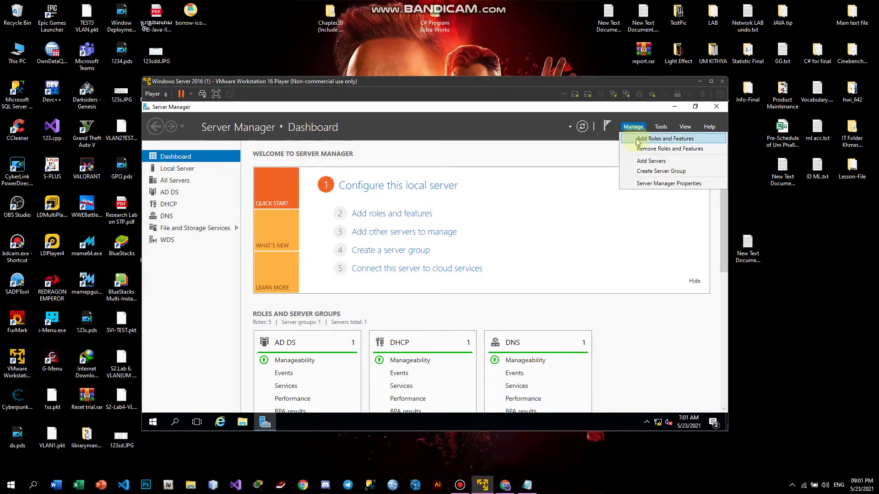
click(641, 139)
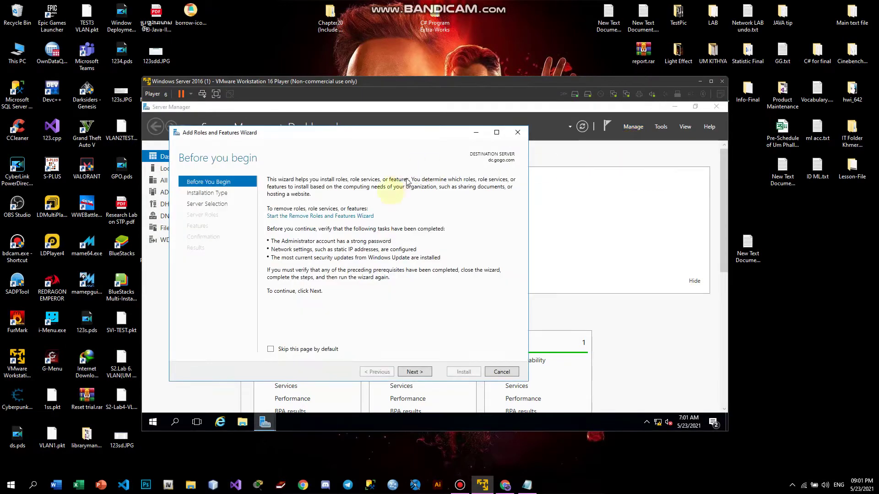
double_click(401, 133)
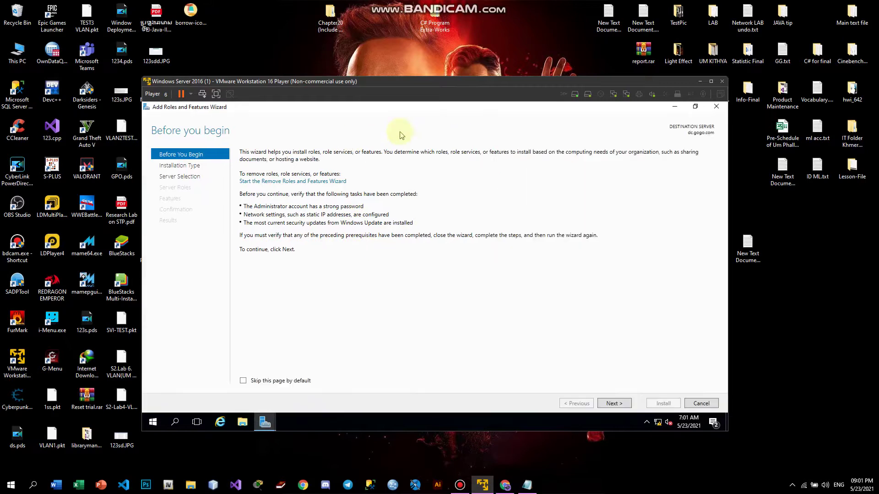
click(613, 405)
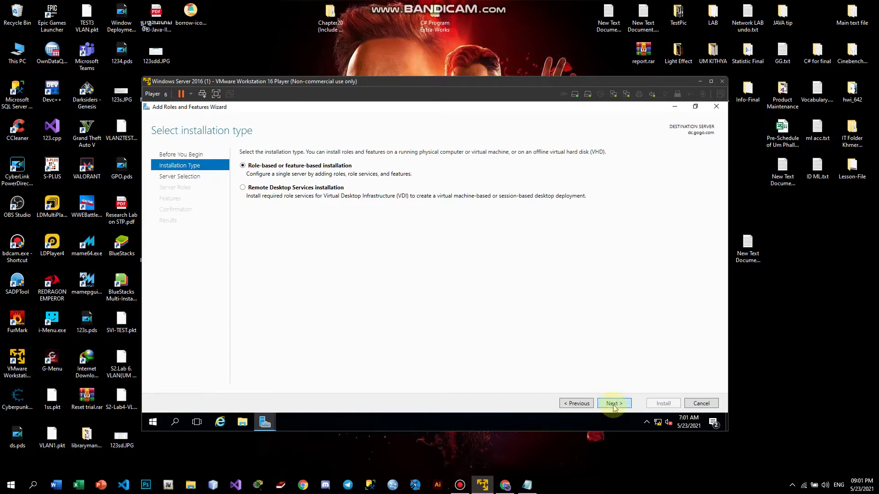
click(614, 404)
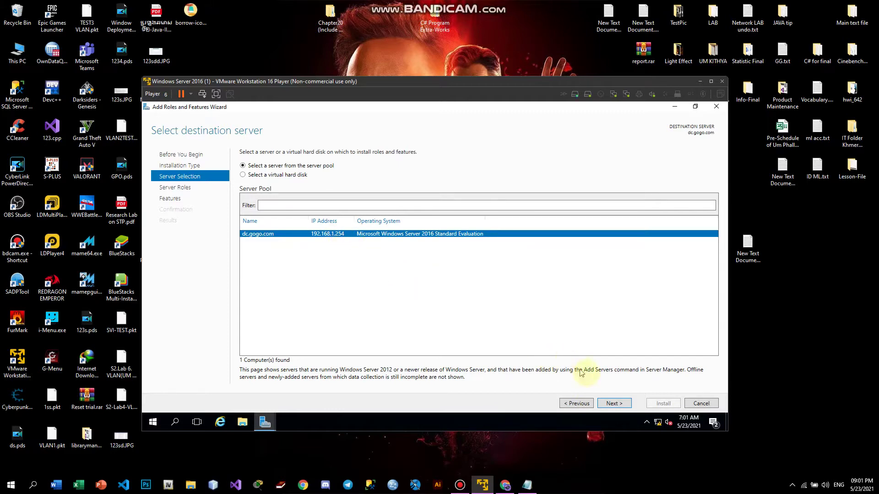
click(614, 405)
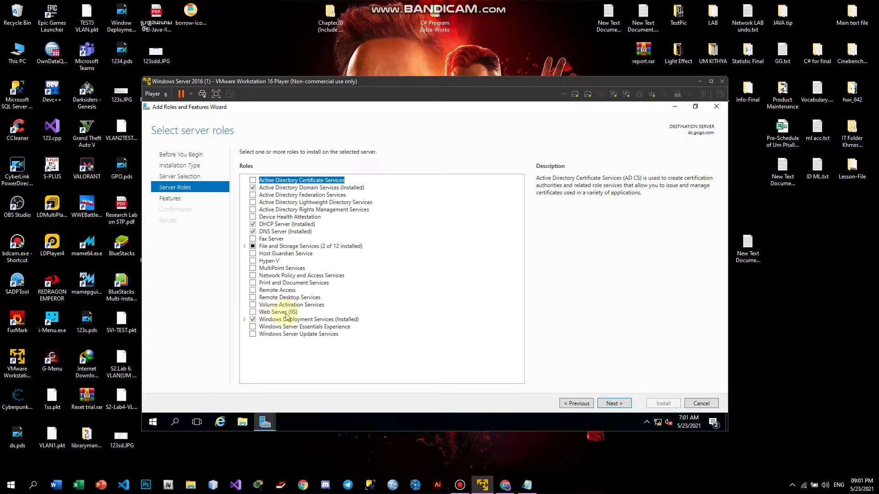
Step: Select the Web Server (IIS) role with its required management tools and proceed to the features
click(253, 312)
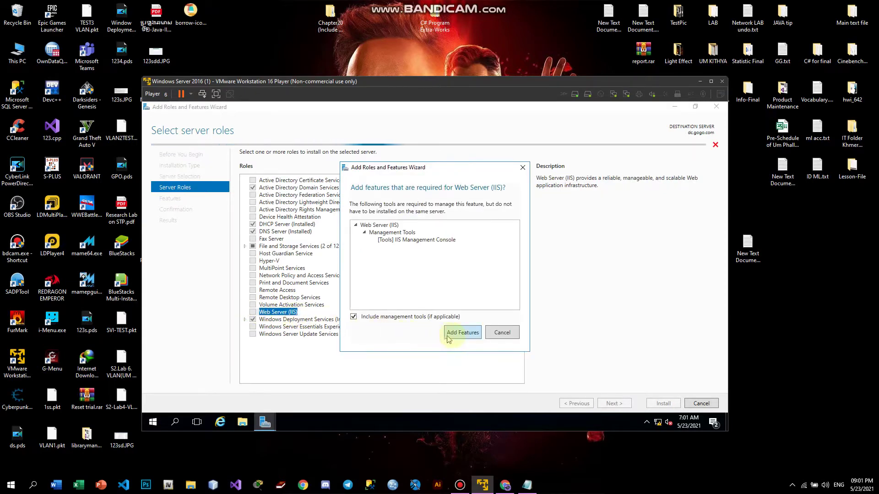
click(471, 336)
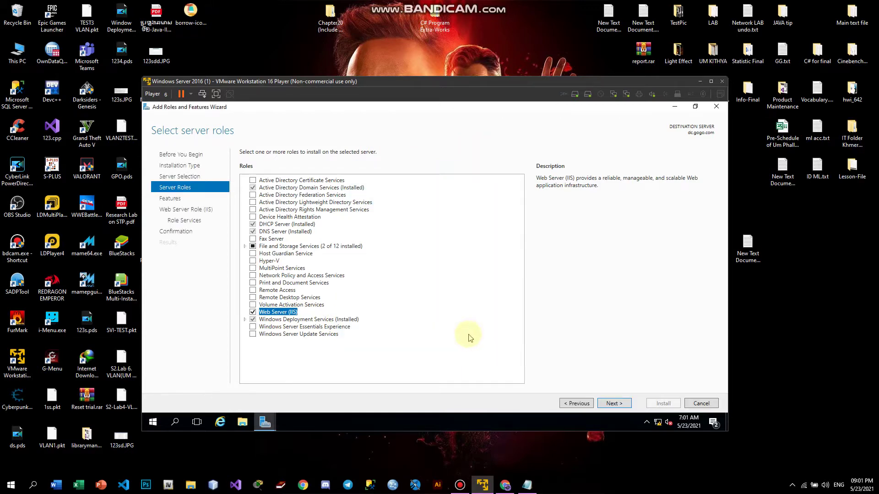
click(608, 405)
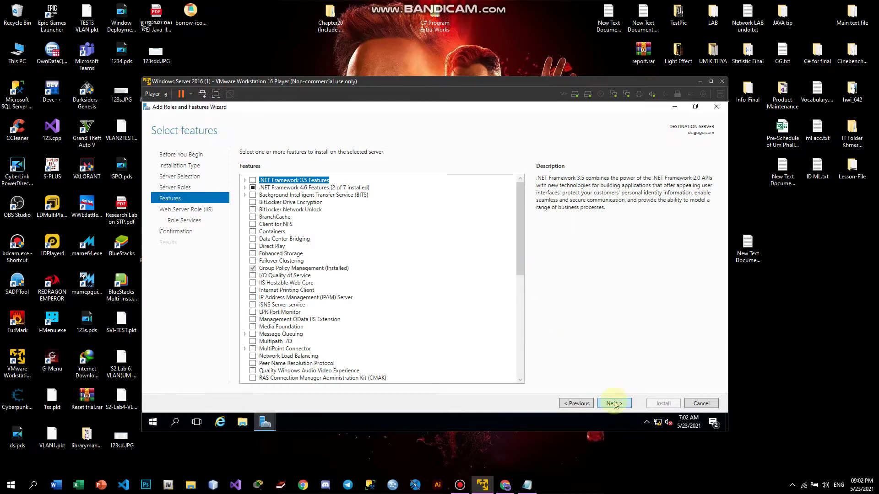
Step: Keep the default features and IIS role services, and install the Web Server role
click(614, 405)
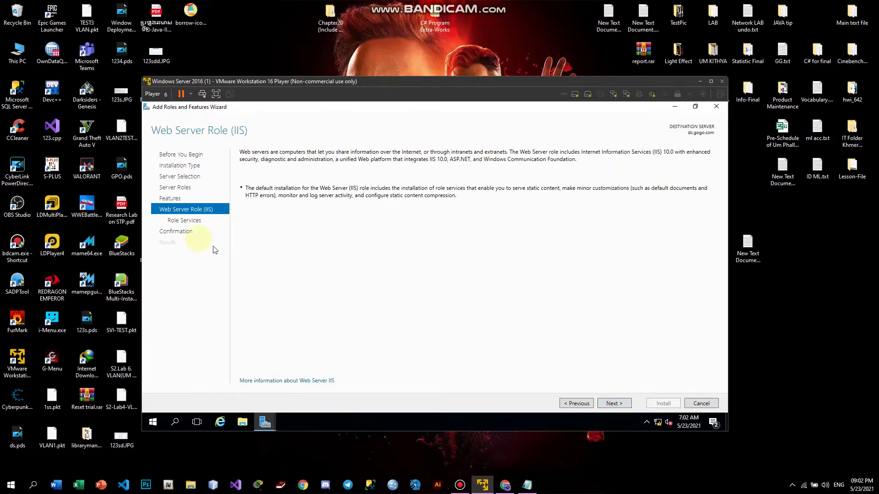
click(609, 405)
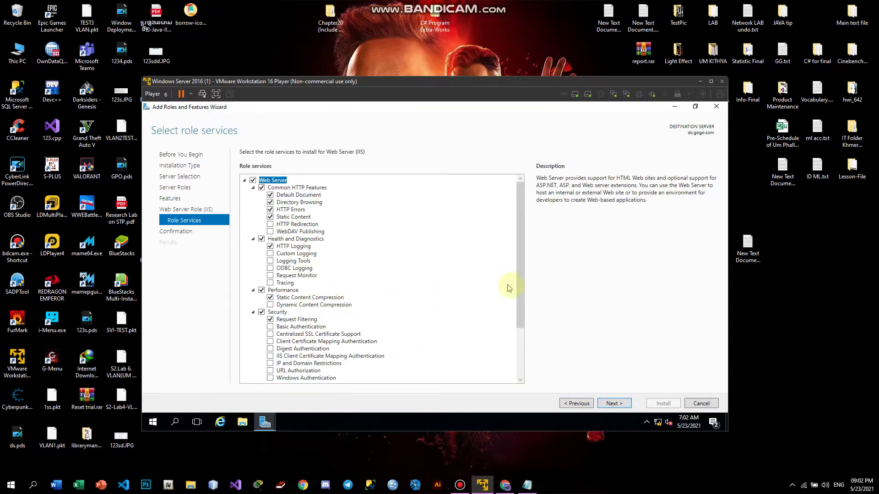
drag(520, 290, 535, 345)
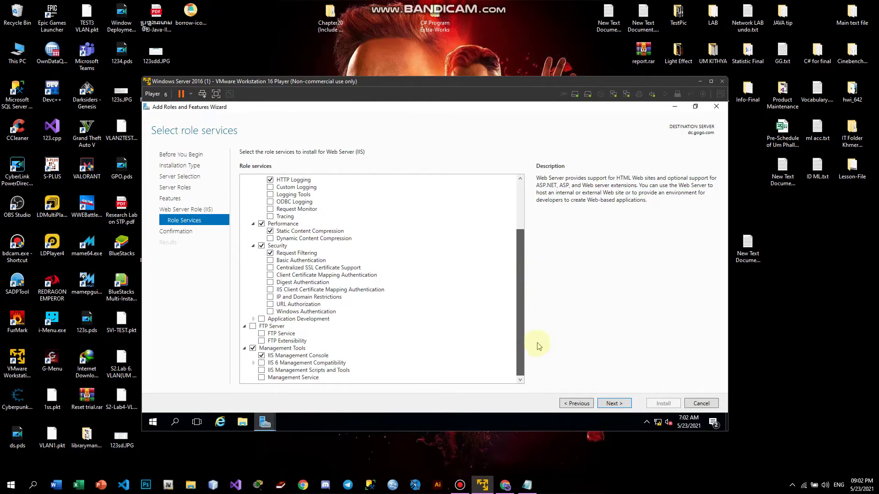
click(625, 408)
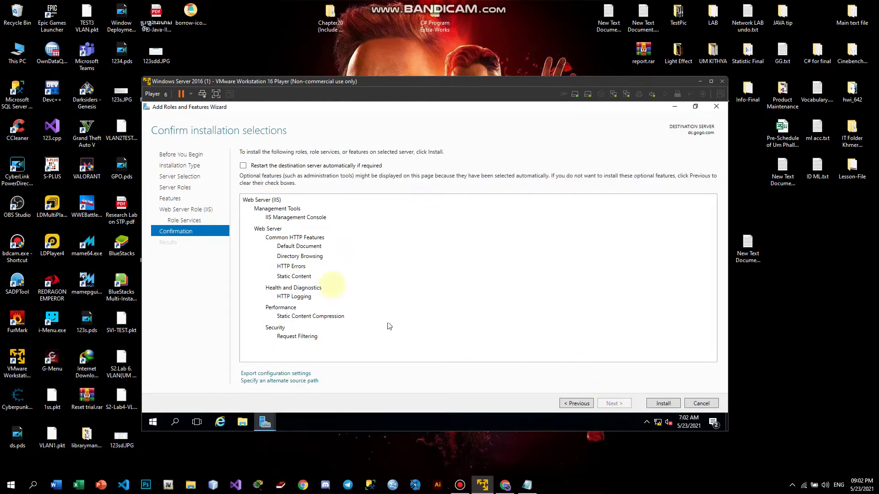
click(662, 404)
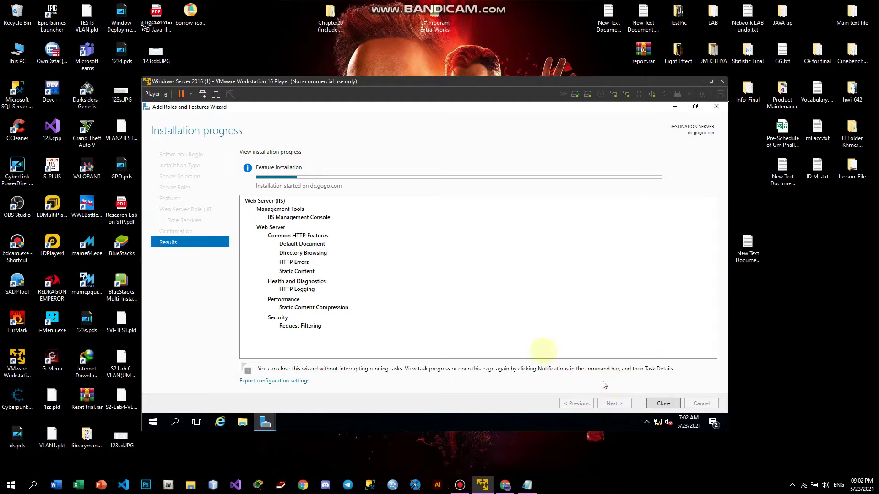
drag(337, 108, 350, 112)
double_click(353, 113)
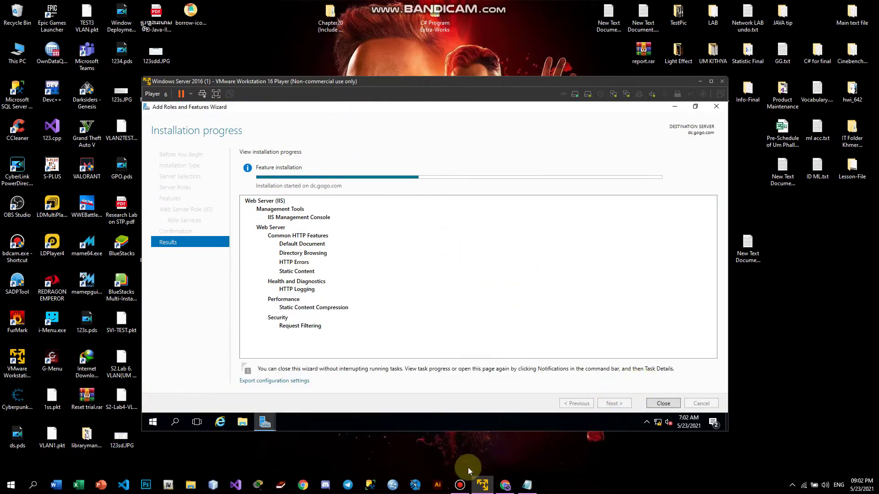
click(465, 479)
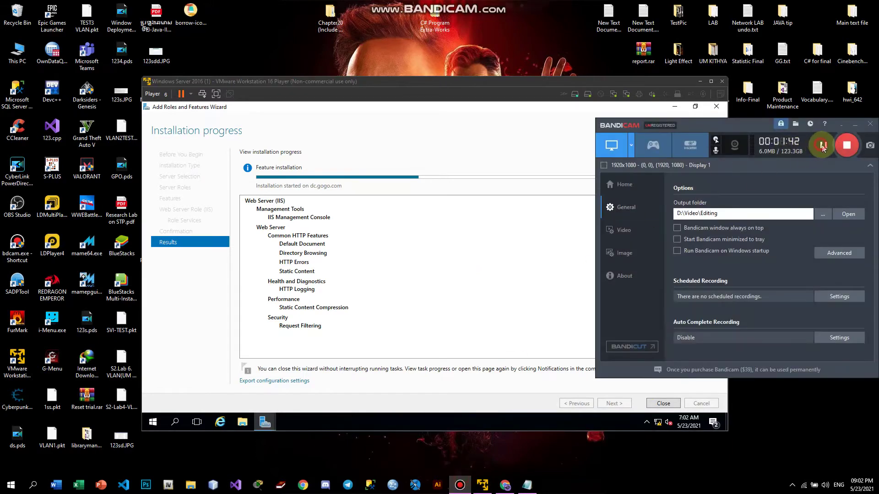
click(854, 127)
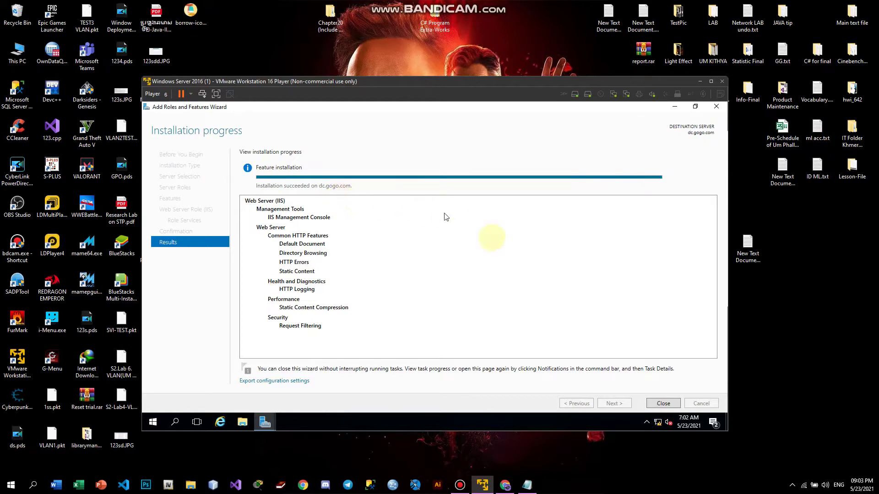
Step: Close the finished installation wizard and check the IIS tile on the Server Manager dashboard
click(663, 404)
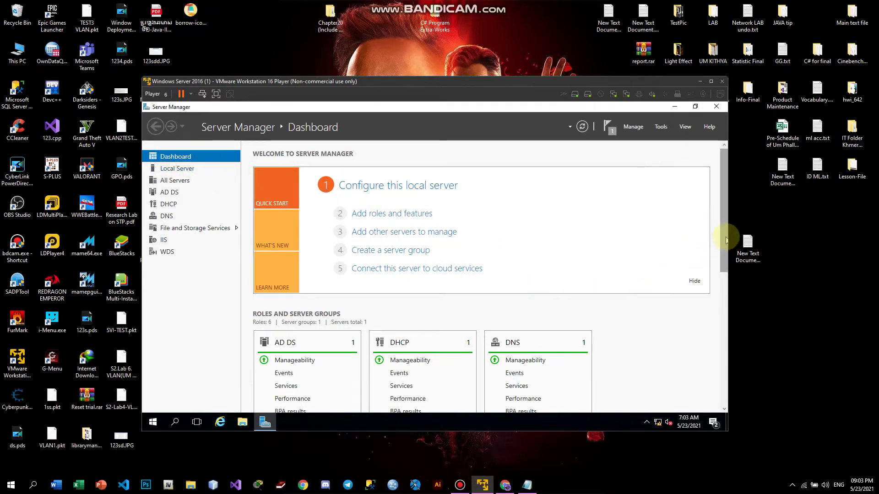
drag(726, 240, 723, 332)
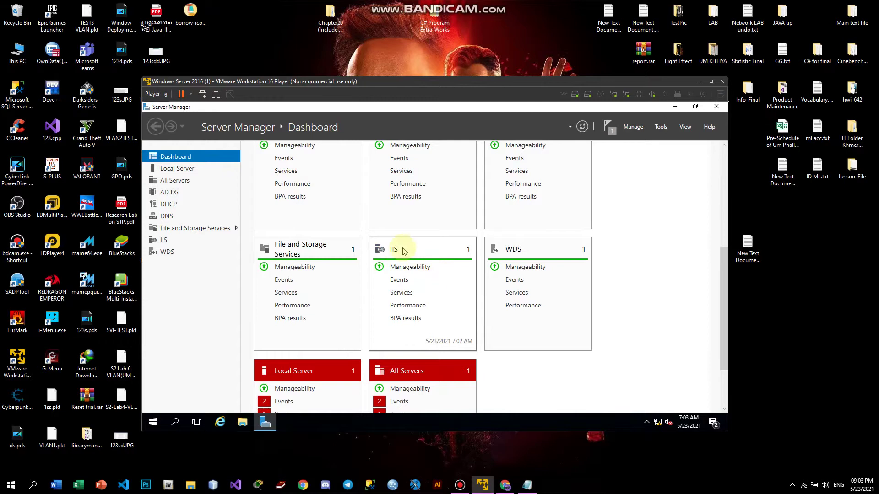
scroll(446, 297, up, 2)
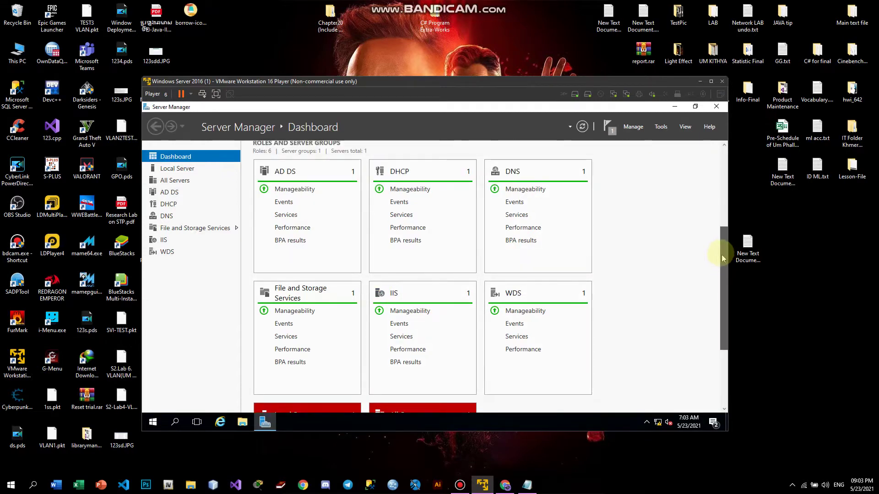
drag(721, 255, 717, 178)
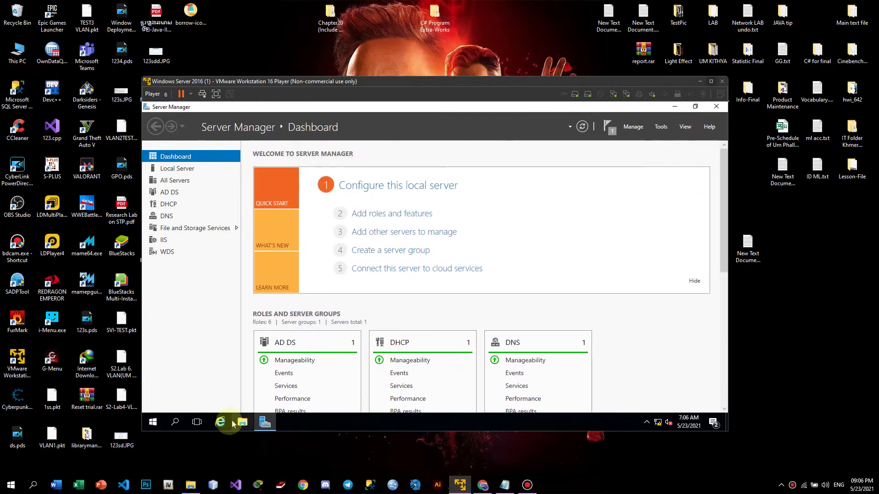
click(222, 422)
click(241, 157)
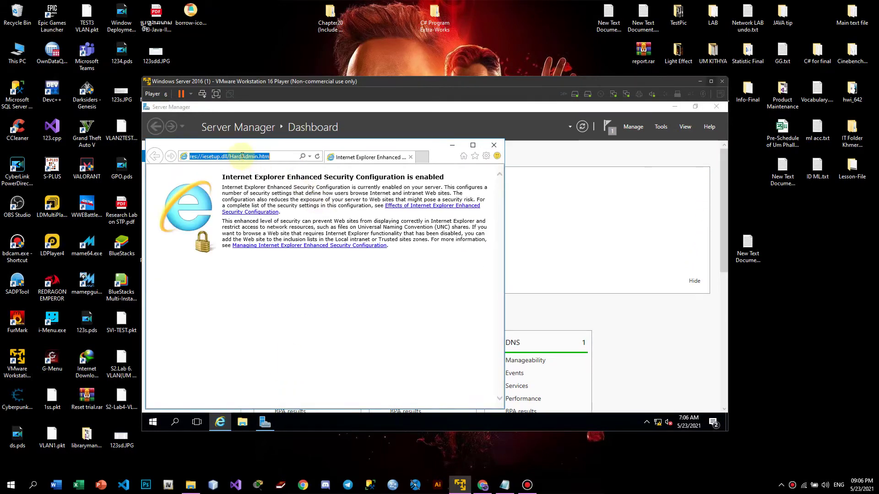
text(localhost/)
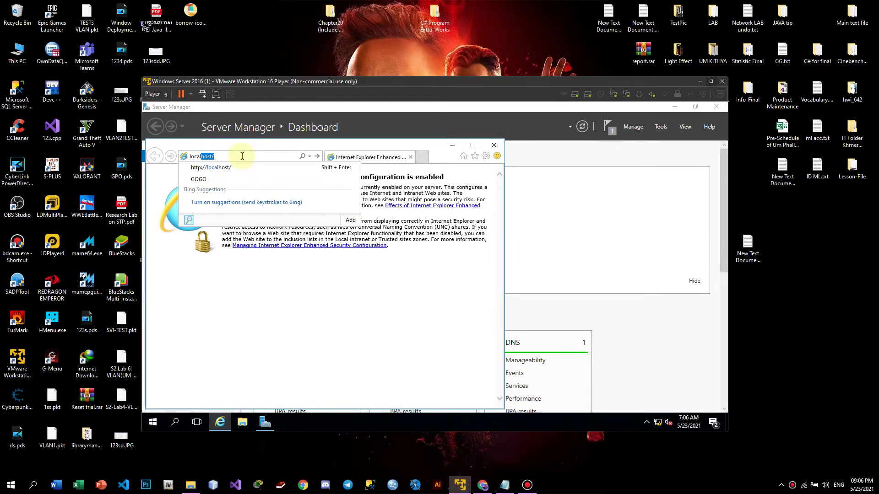
key(Return)
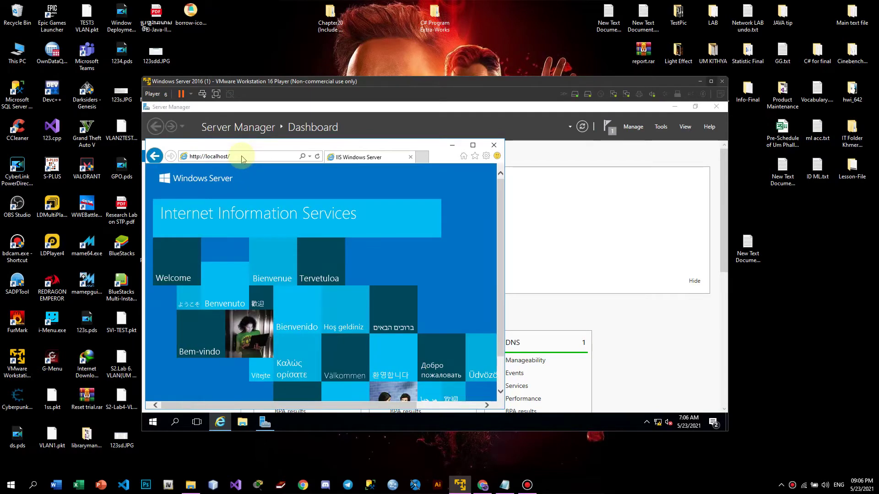
double_click(389, 148)
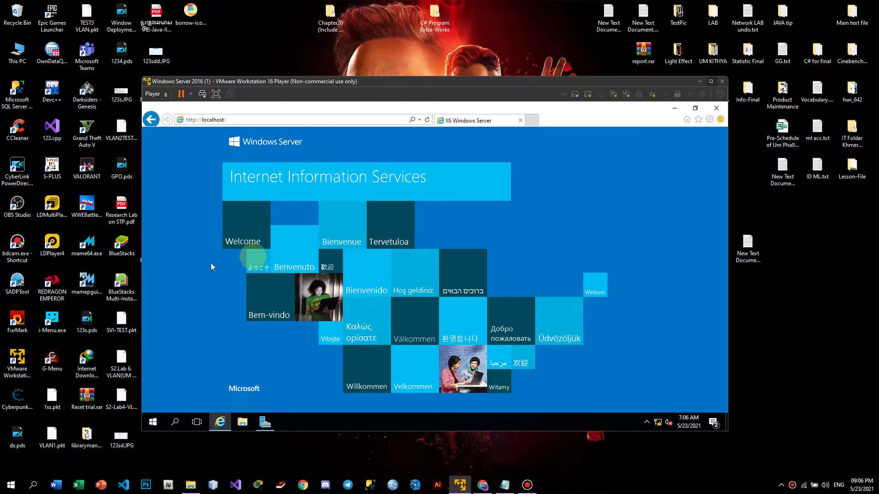
click(254, 120)
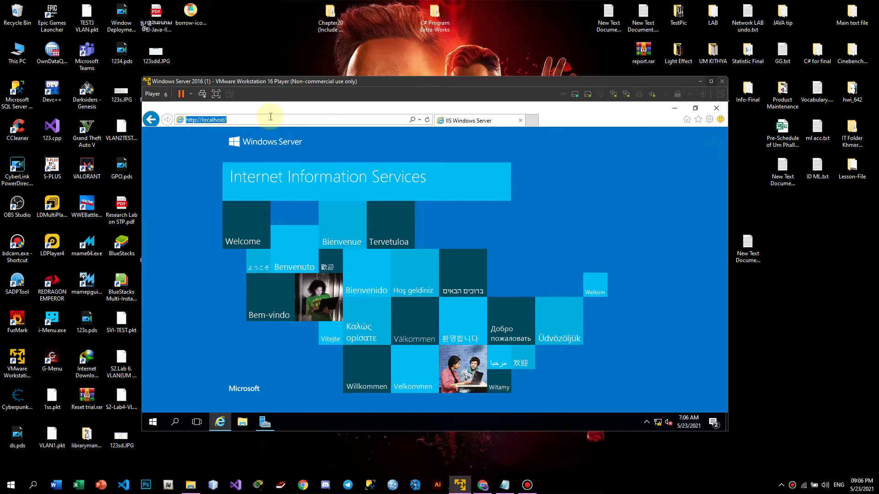
text(www.)
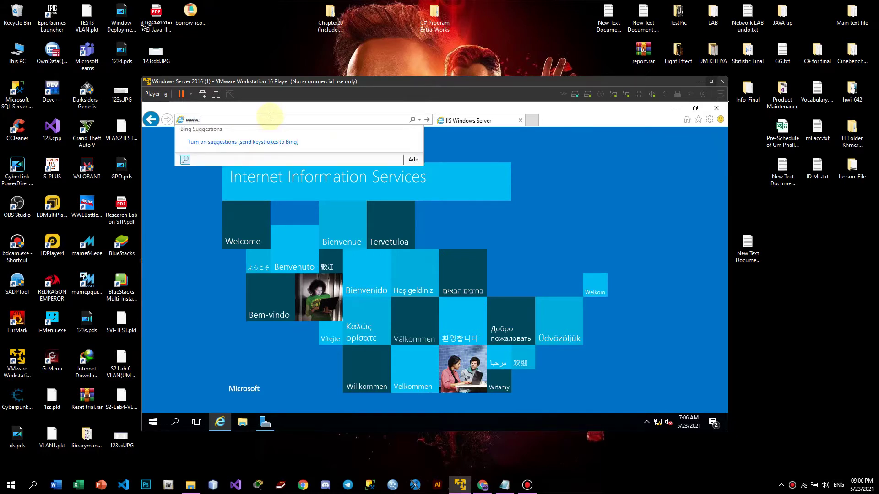
text(gogo.com/)
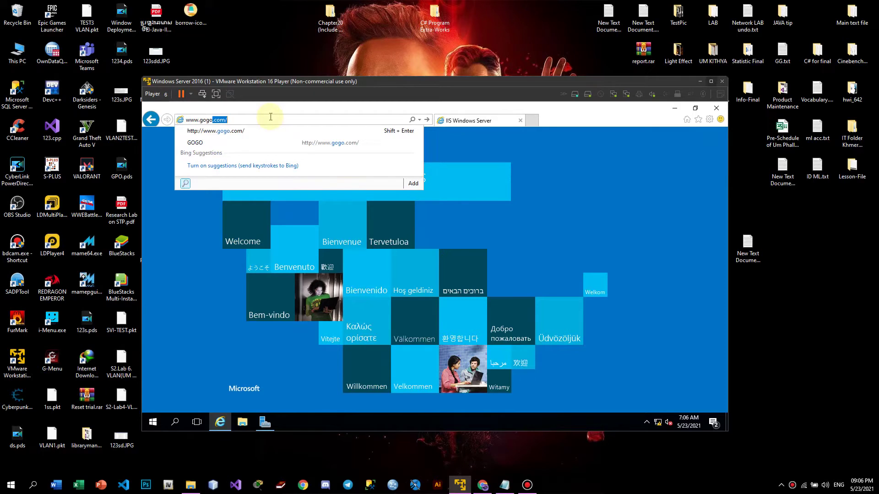
key(Return)
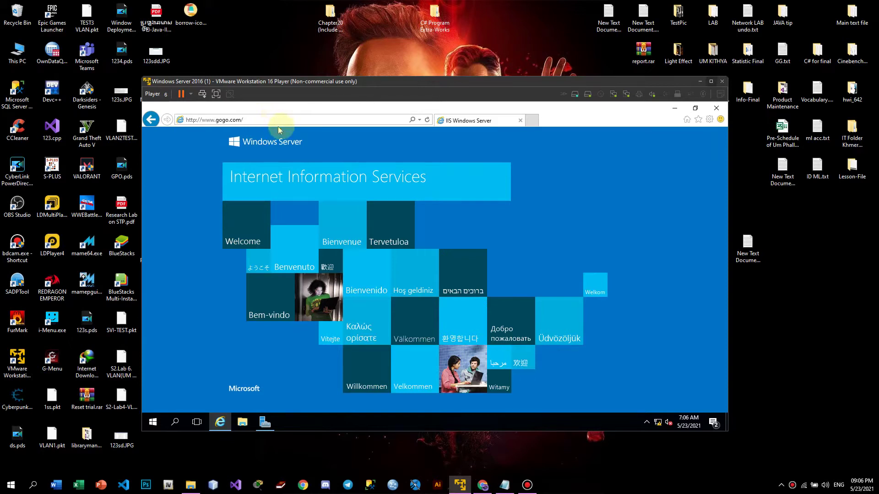
click(293, 122)
click(293, 121)
click(287, 121)
key(ctrl+c)
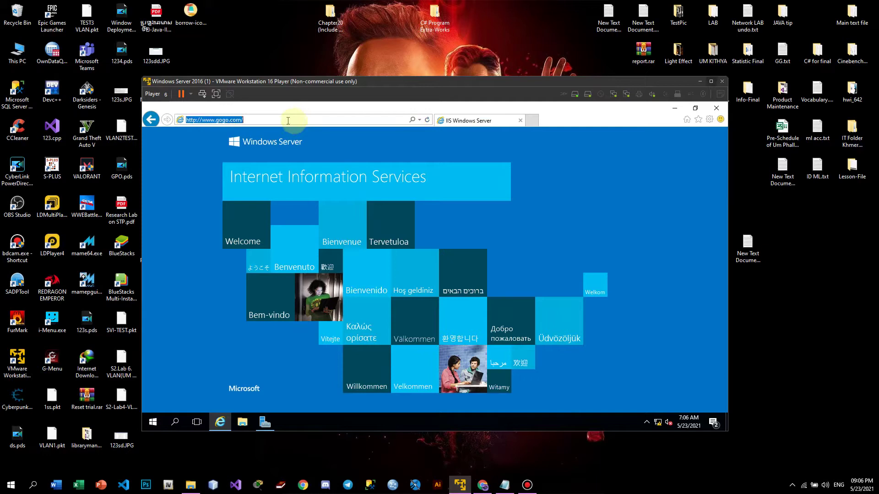
click(533, 121)
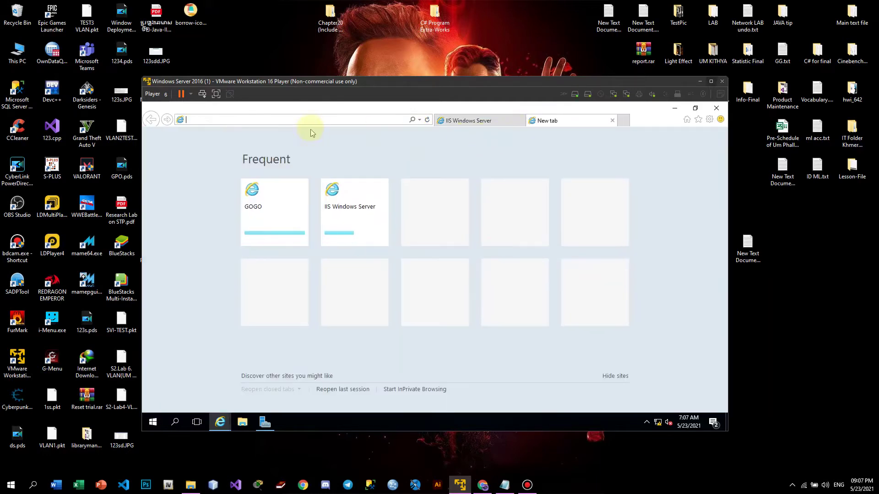
key(ctrl+v)
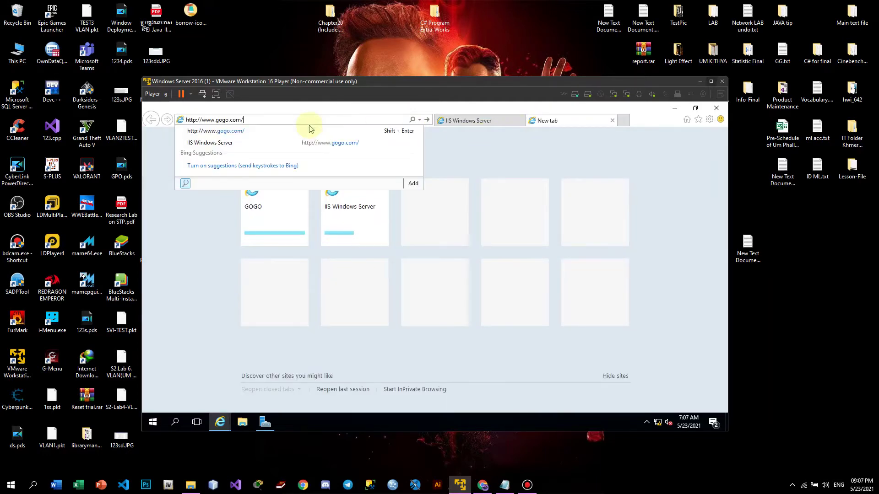
key(Return)
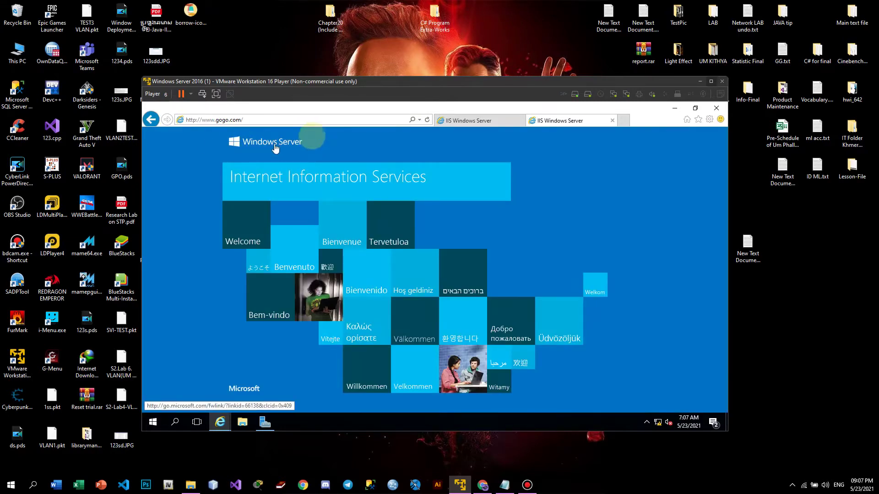
Step: Test gogo.com without the www prefix in the second tab, and close that tab and the browser
click(287, 120)
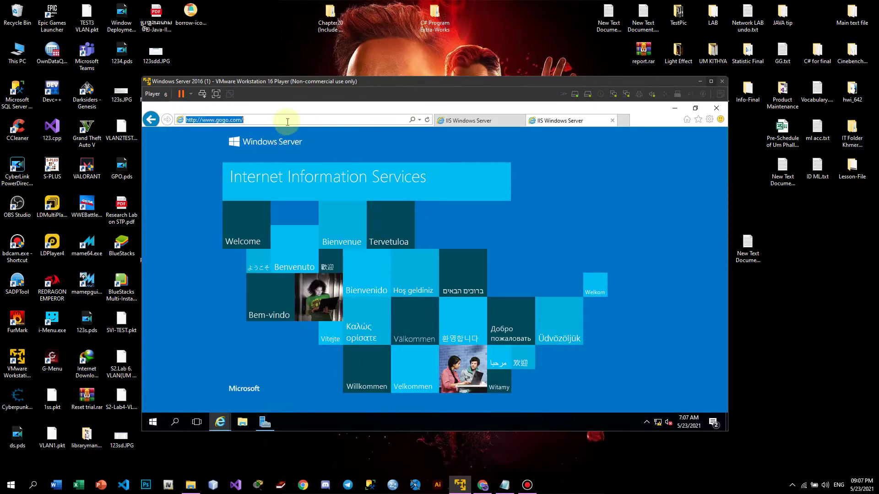
text(gogo)
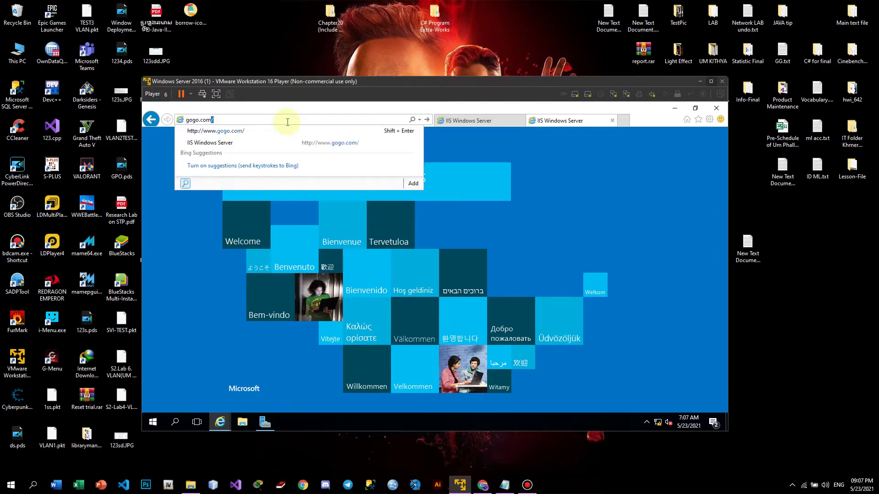
text(.com)
key(Return)
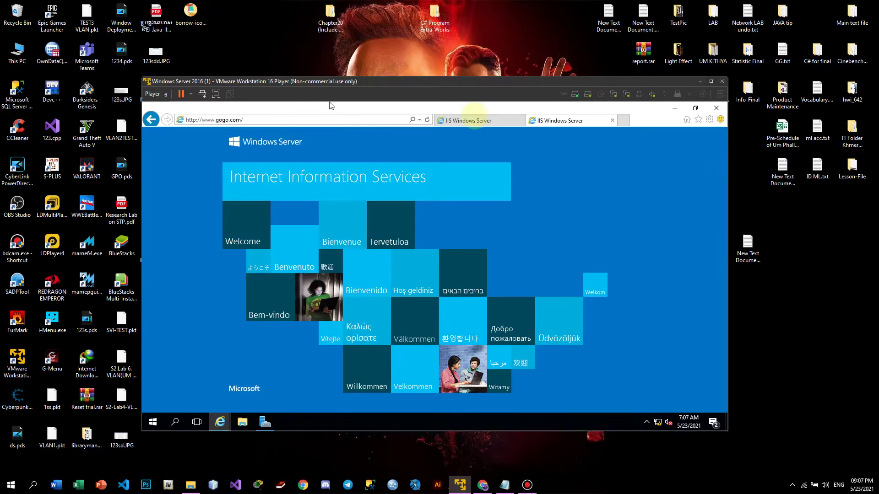
click(612, 121)
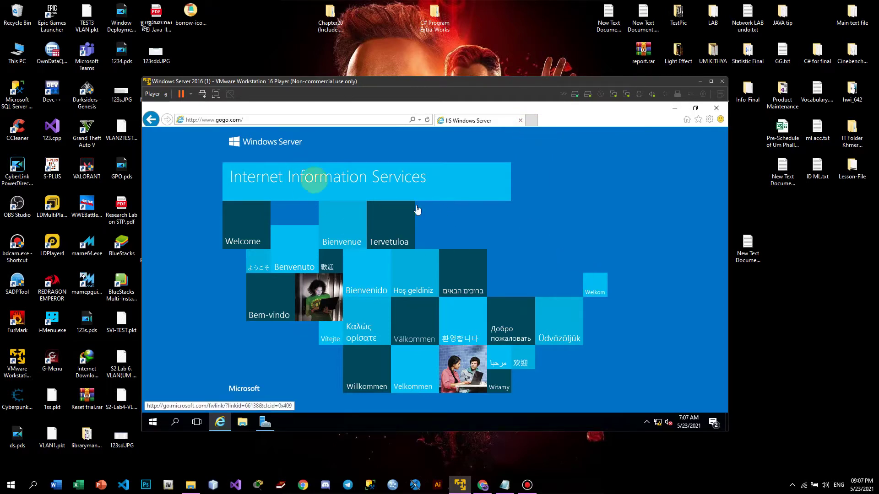
click(707, 110)
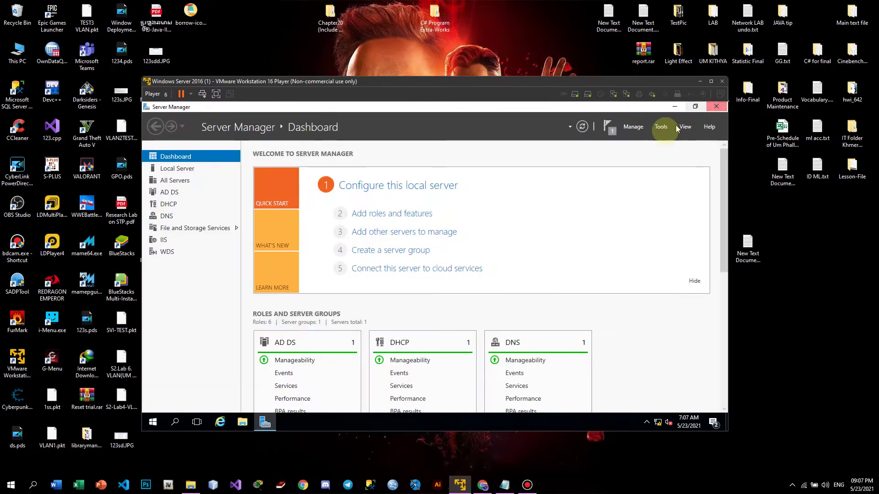
Step: Open Internet Information Services (IIS) Manager maximized, and show the DC server's home page with a wider Connections pane
click(660, 127)
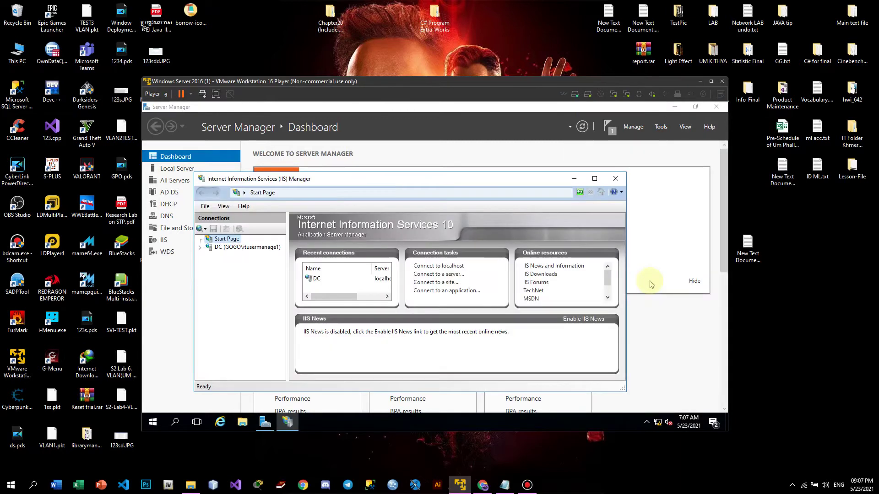
click(598, 179)
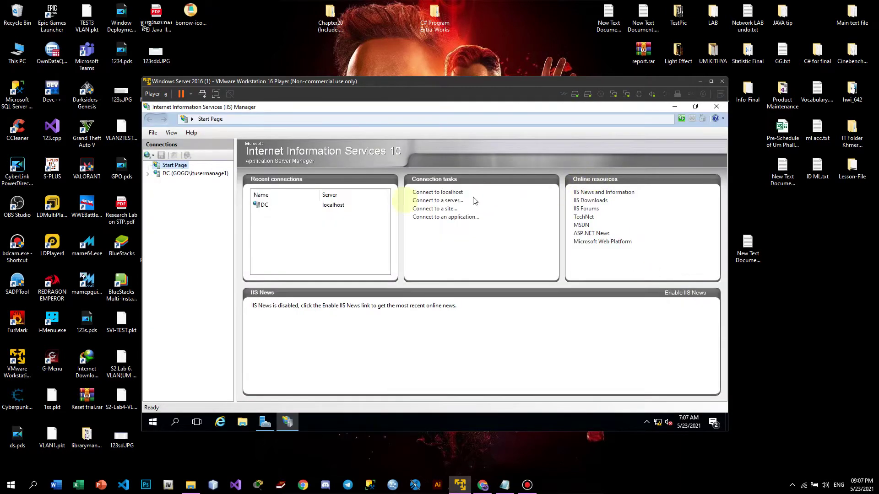
click(160, 175)
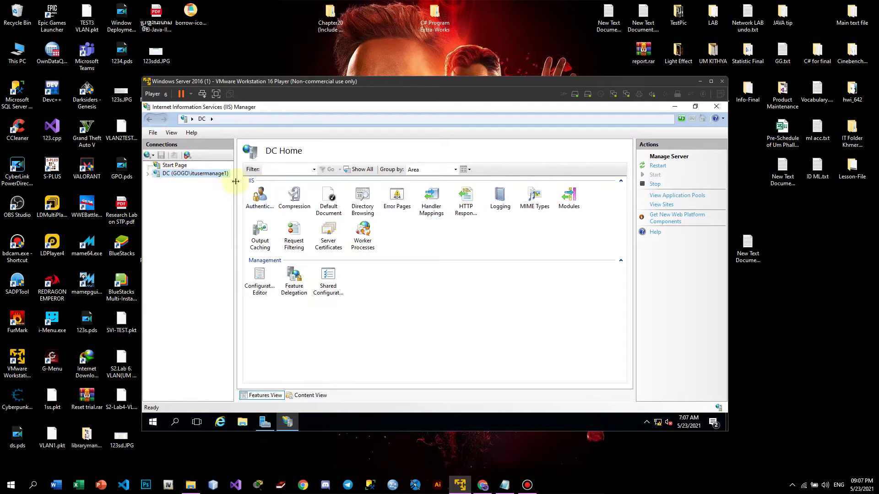
drag(236, 181, 250, 183)
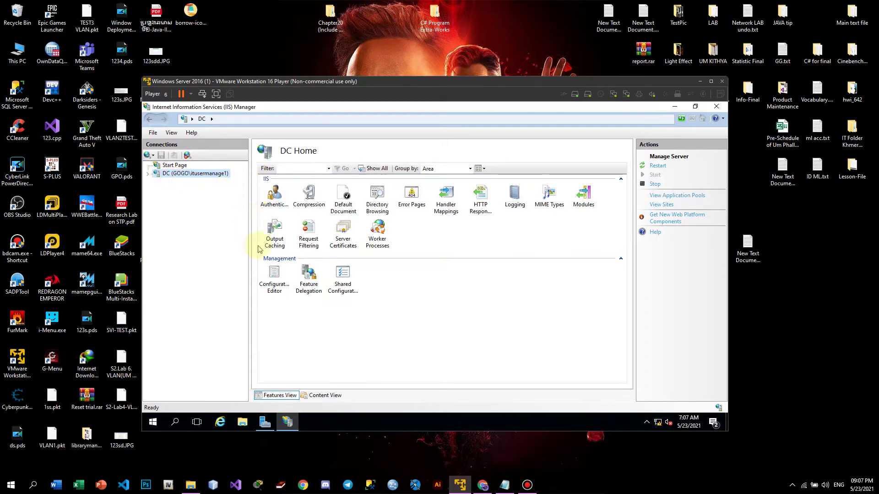
Step: Open the Default Document feature of the Default Web Site under DC's Sites, and widen the list columns
click(148, 174)
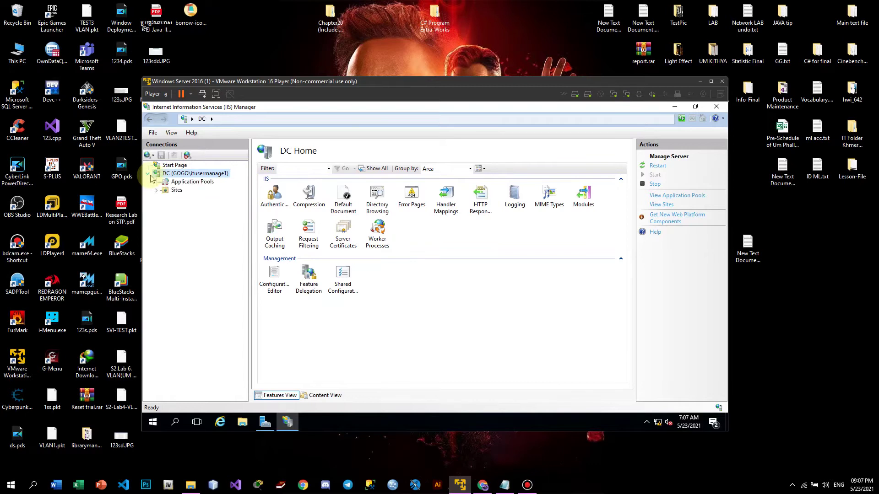
click(168, 192)
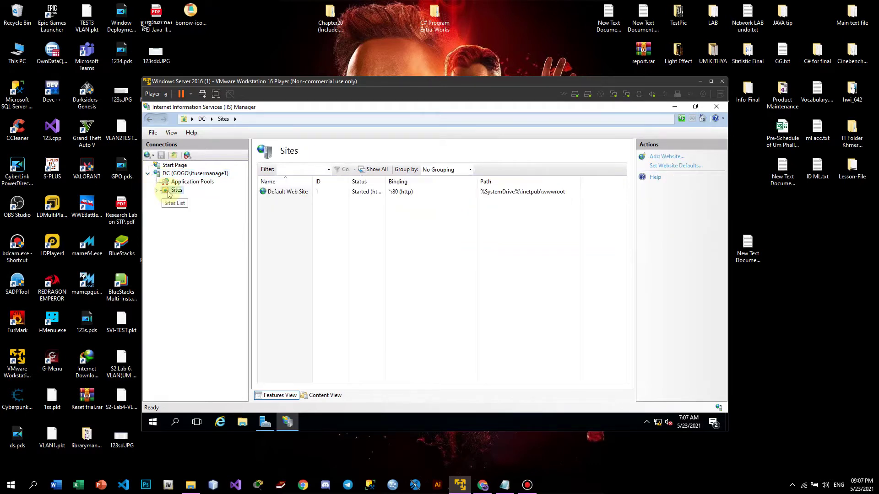
click(157, 191)
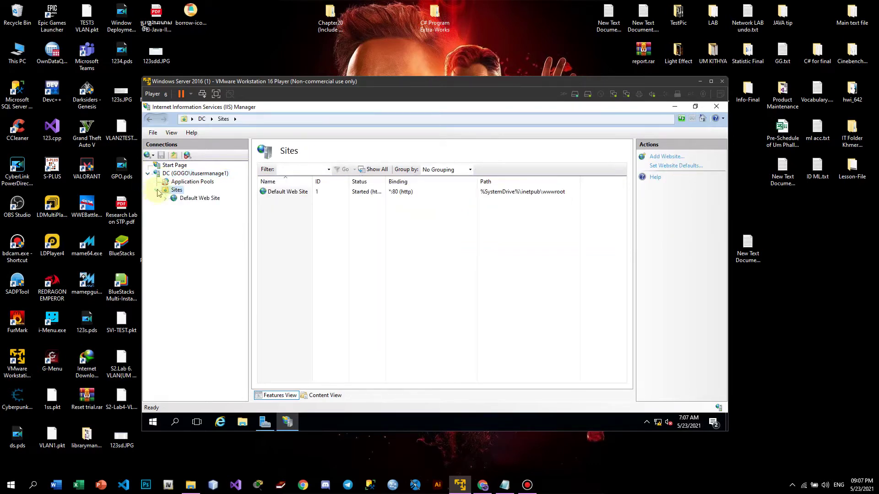
click(174, 200)
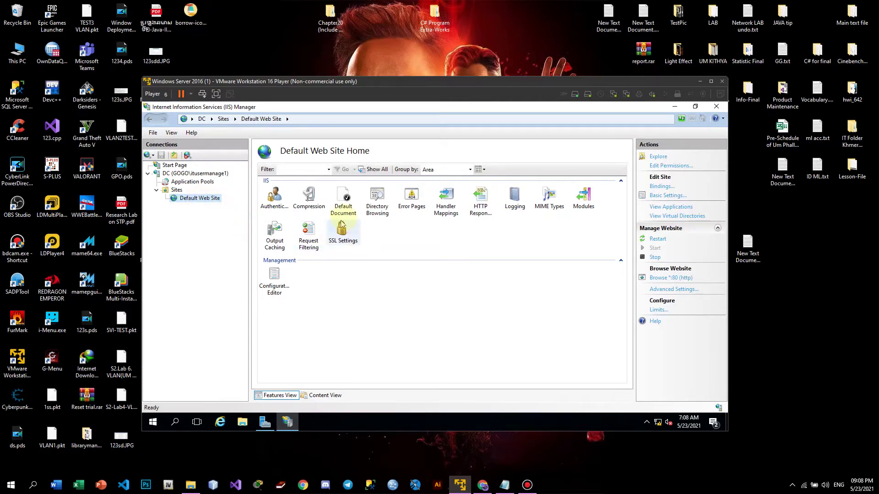
click(346, 198)
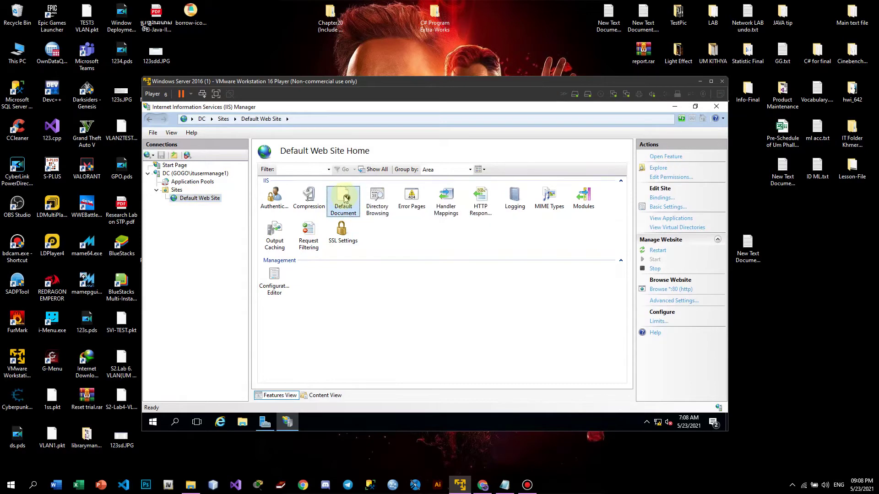
double_click(346, 198)
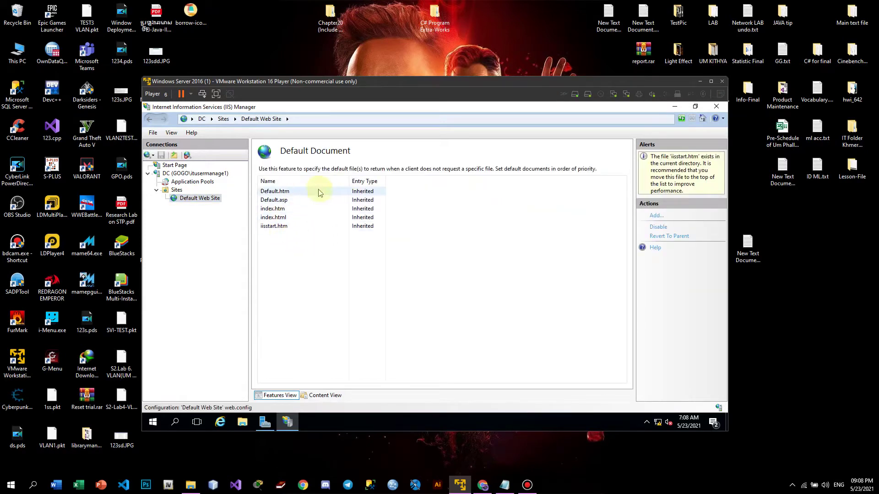
drag(387, 181, 437, 182)
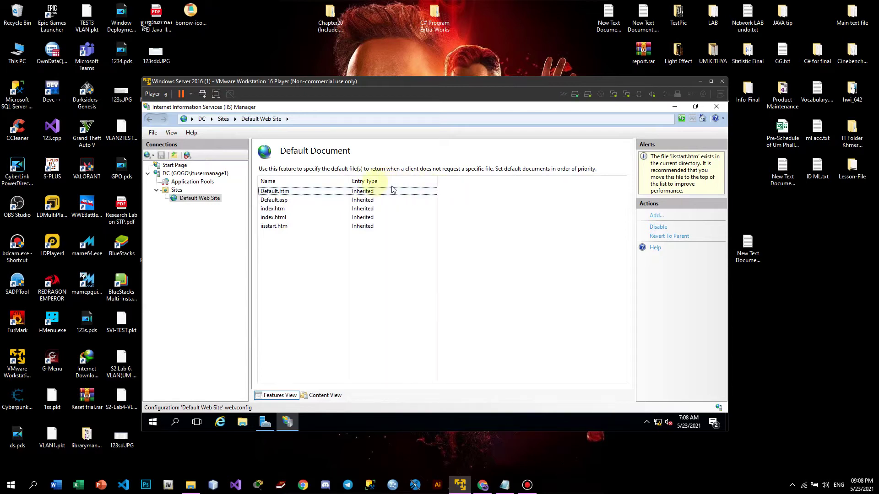
drag(350, 180, 373, 181)
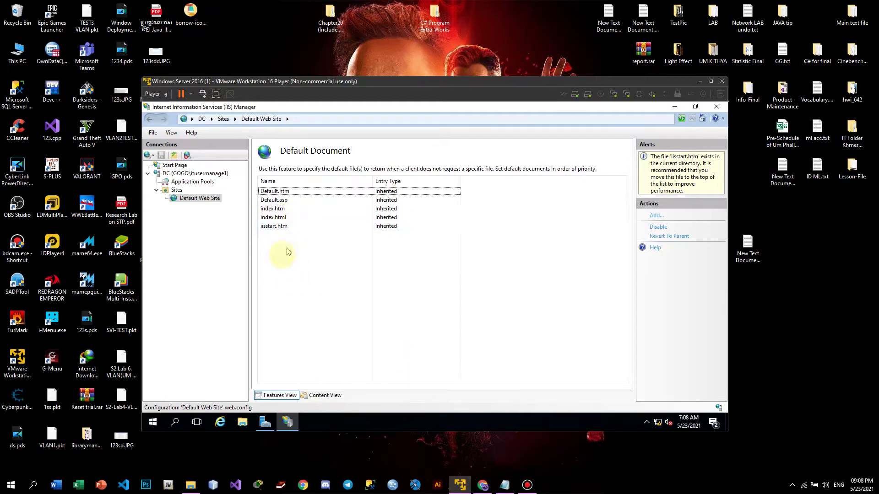
Step: Remove iisstart.htm and index.html from the Default Web Site's default documents
click(278, 227)
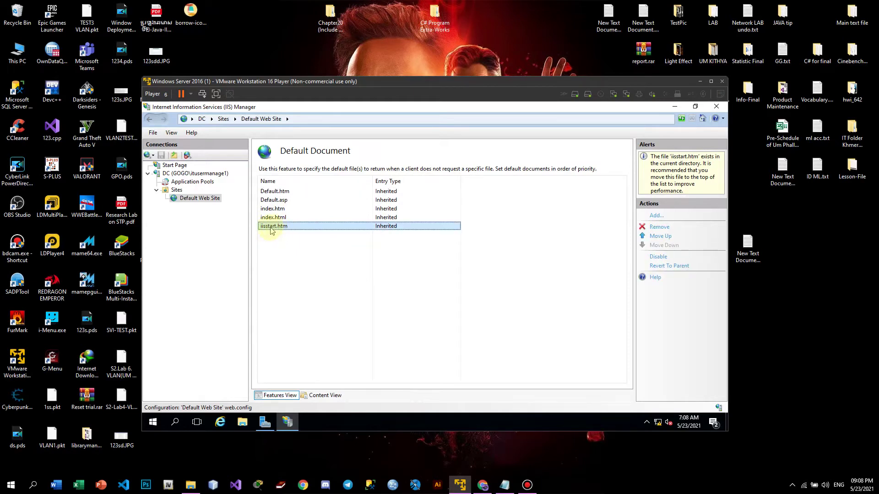
right_click(271, 231)
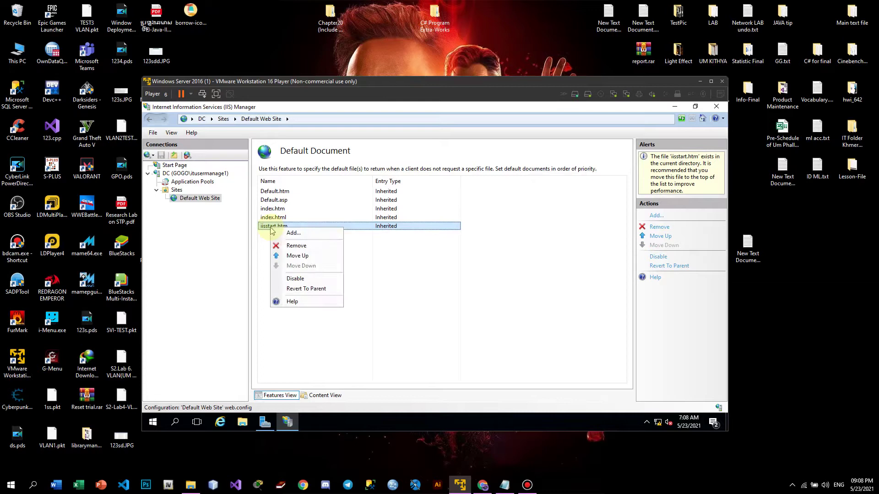
click(303, 251)
click(420, 295)
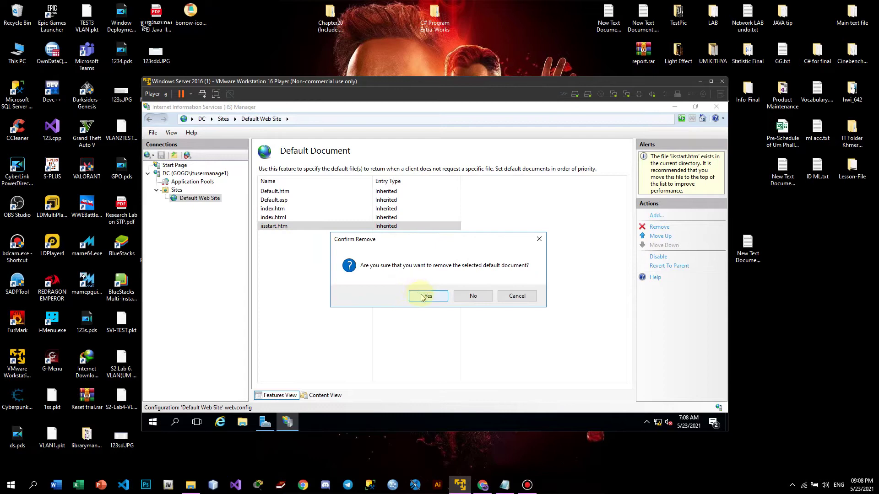
click(284, 219)
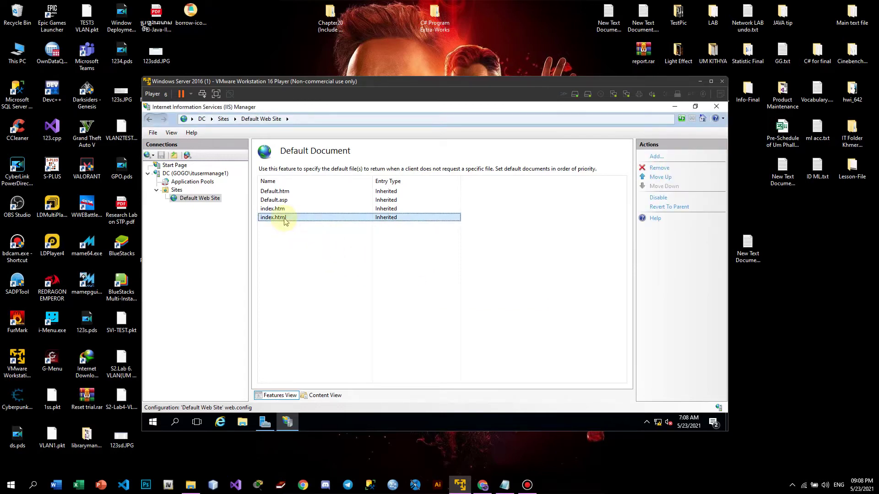
right_click(284, 220)
click(302, 234)
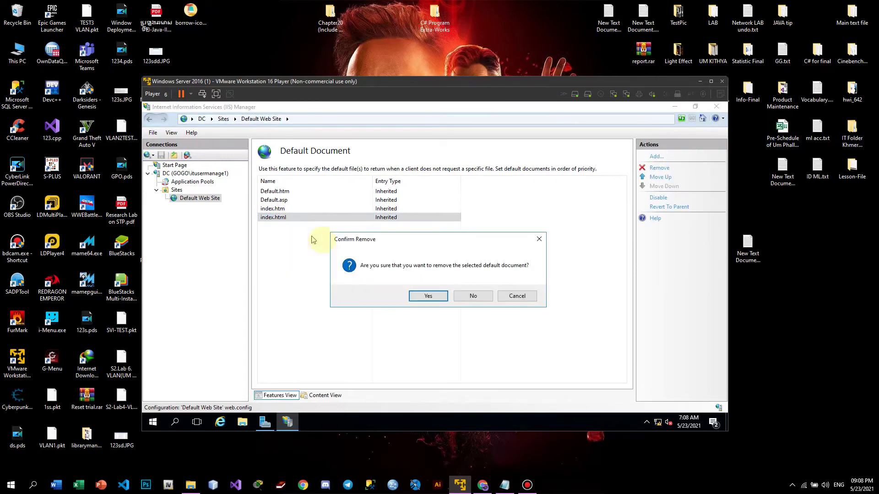
click(428, 296)
Step: Remove Default.htm and Default.asp from the default documents, keeping only index.htm in the list
click(280, 193)
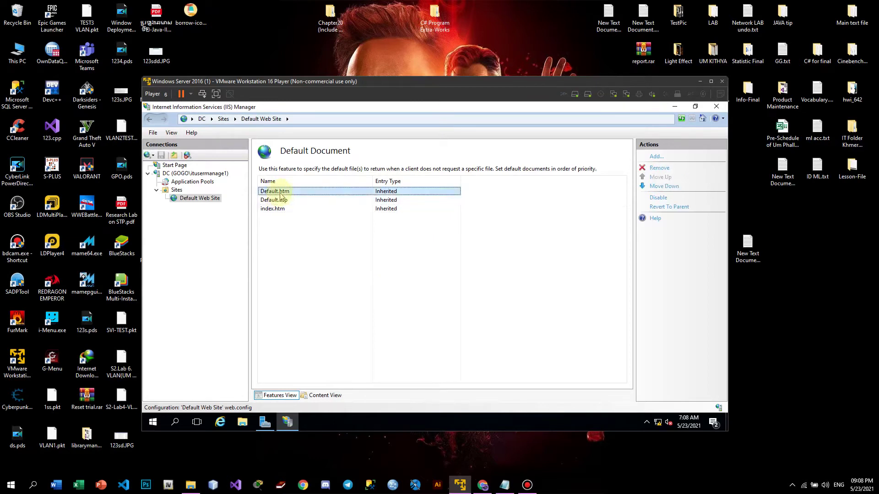
right_click(280, 194)
click(303, 211)
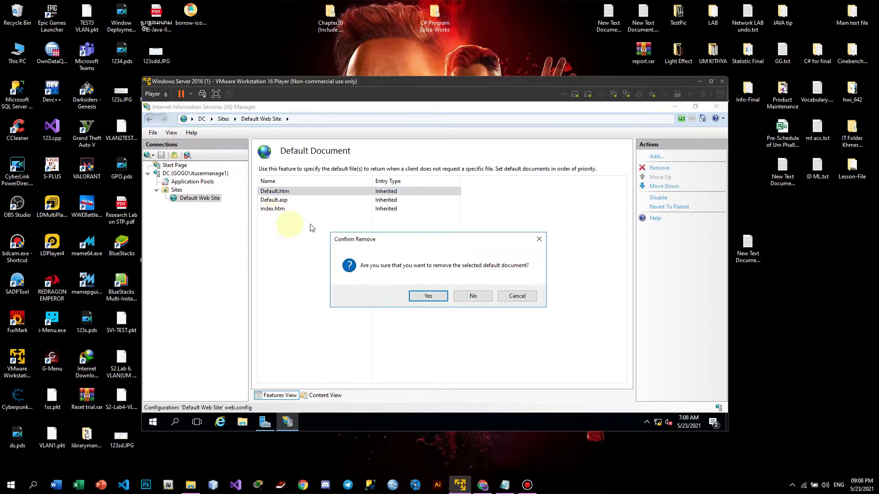
click(428, 295)
click(280, 193)
right_click(280, 193)
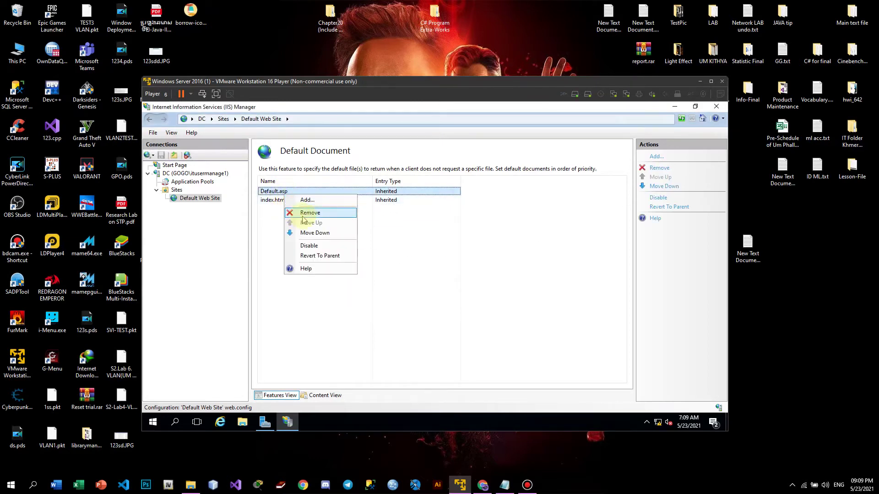
click(303, 212)
click(427, 296)
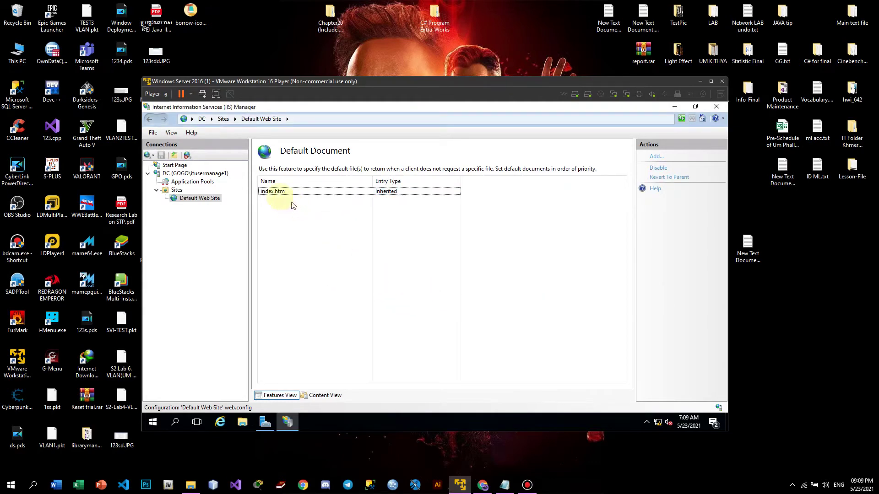
click(277, 196)
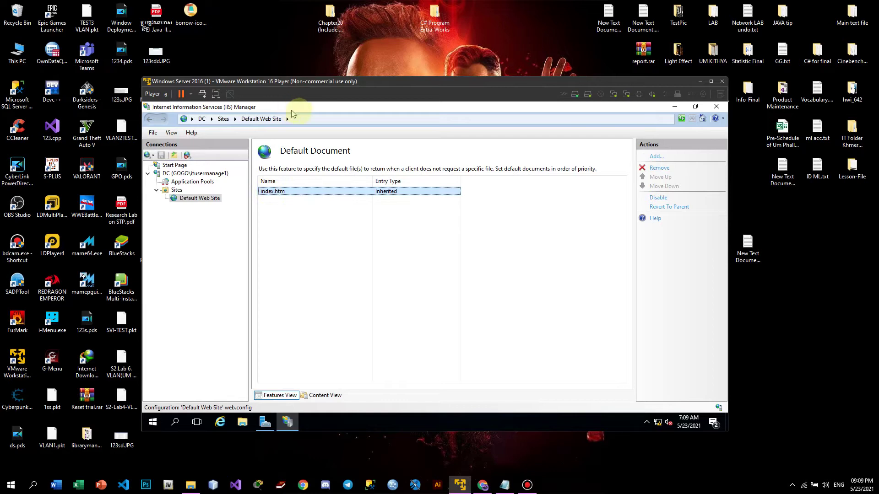
Step: Minimize IIS Manager and Server Manager, refresh the server desktop, and open This PC
drag(293, 114, 400, 148)
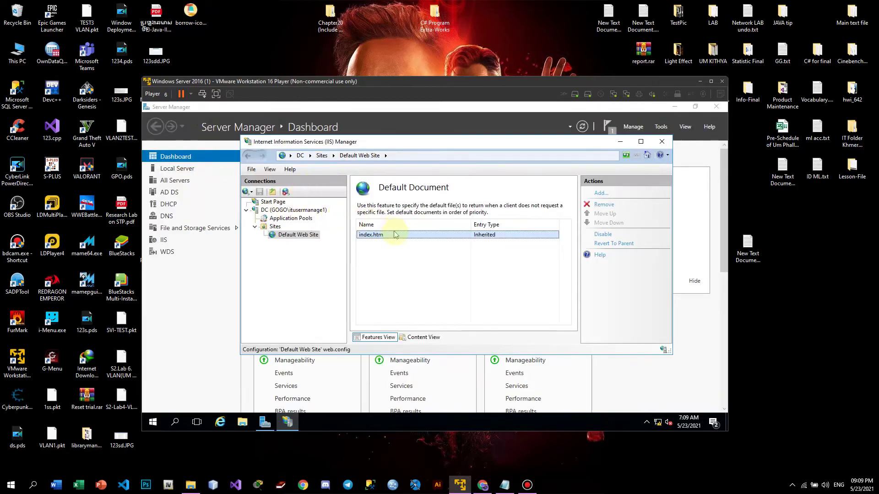
click(674, 106)
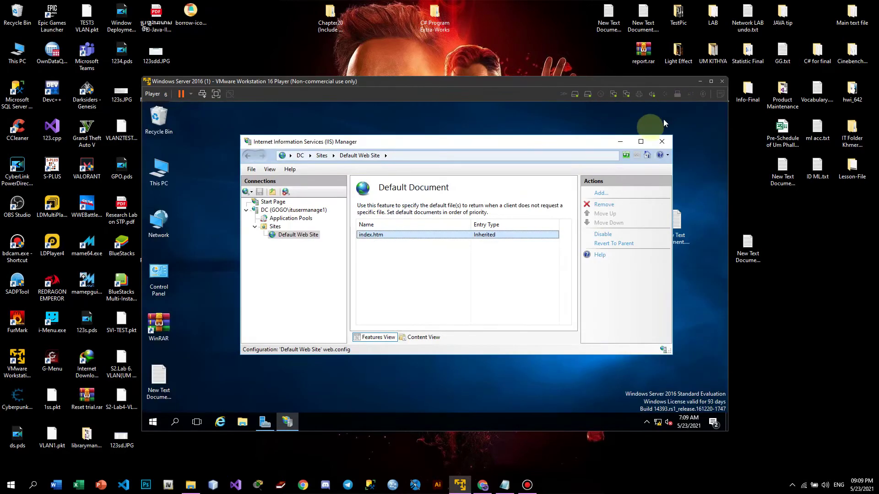
click(620, 141)
right_click(325, 192)
click(350, 218)
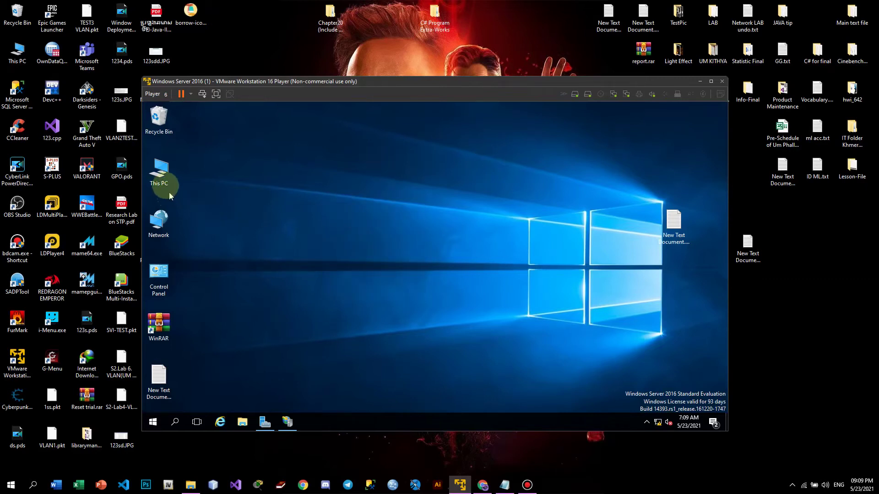
double_click(167, 175)
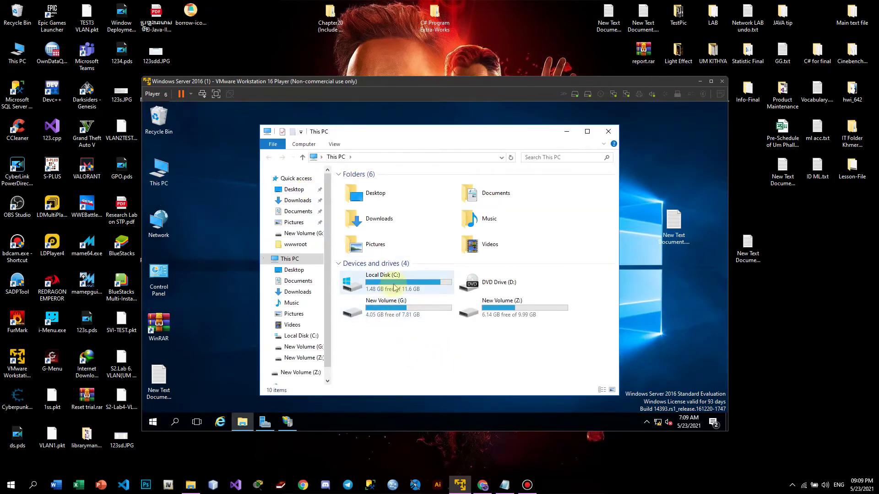
Step: Open the C:\inetpub\wwwroot folder and widen its File Explorer window on both sides
double_click(394, 288)
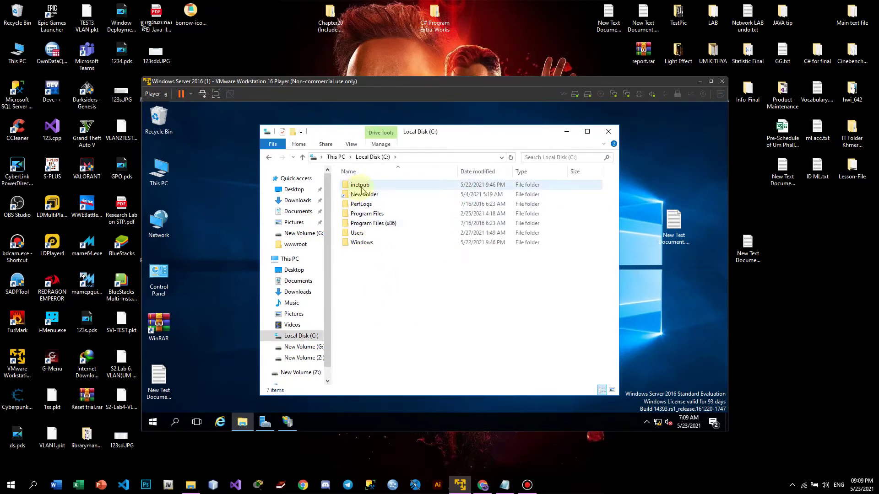
double_click(360, 185)
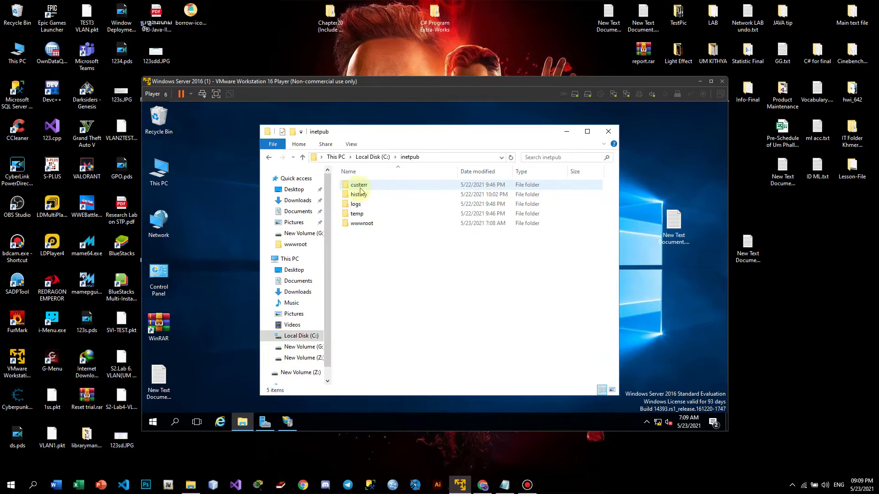
double_click(372, 226)
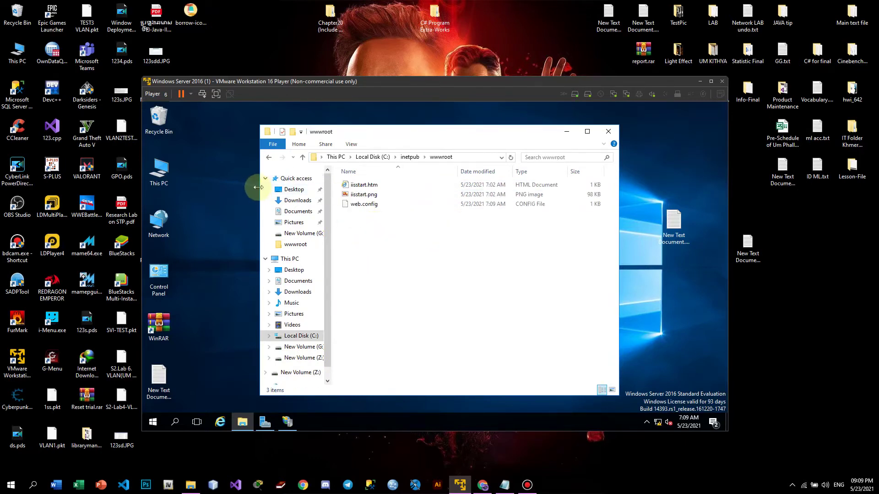
drag(260, 185, 210, 187)
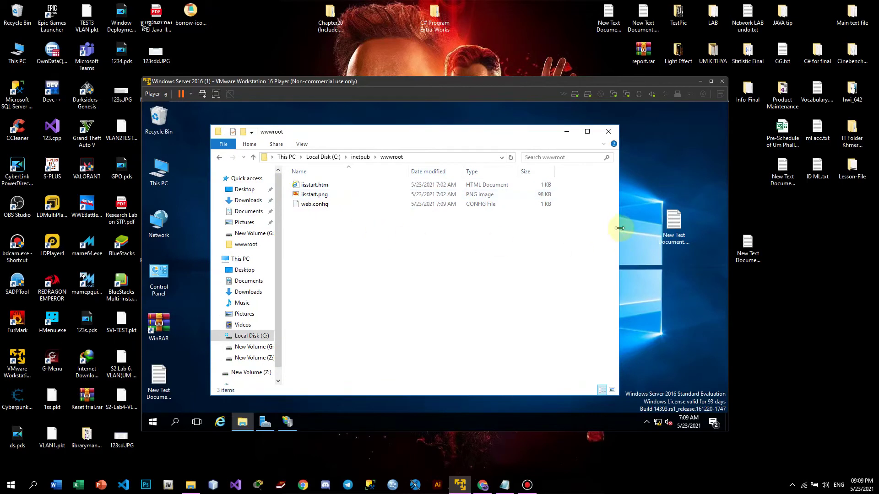
drag(619, 228, 661, 228)
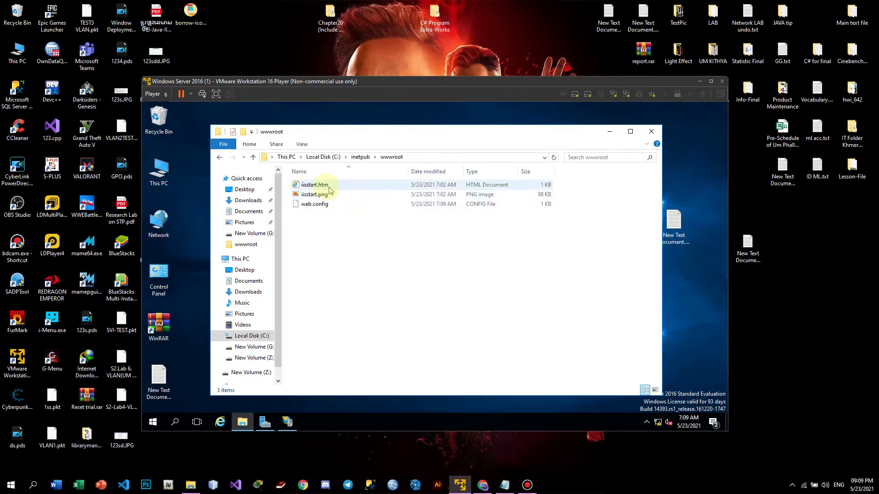
Step: View the iisstart.png image from wwwroot in Paint, and close it
click(312, 195)
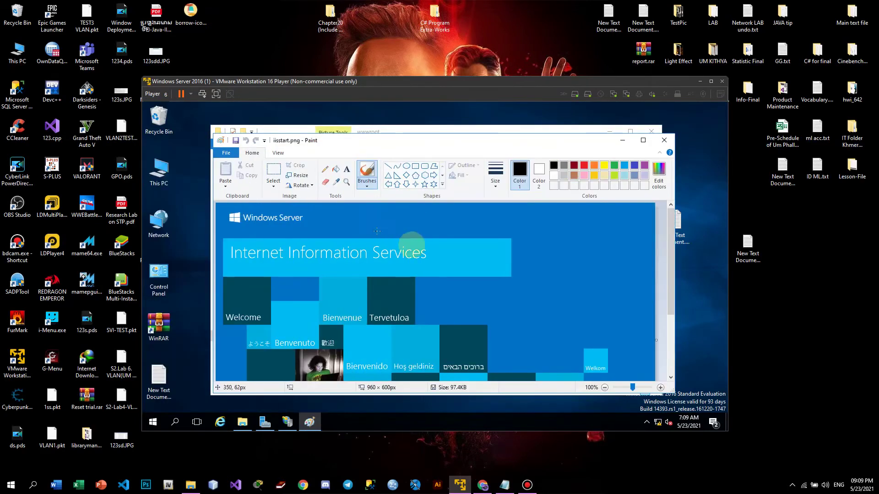
scroll(376, 231, down, 3)
drag(667, 295, 666, 242)
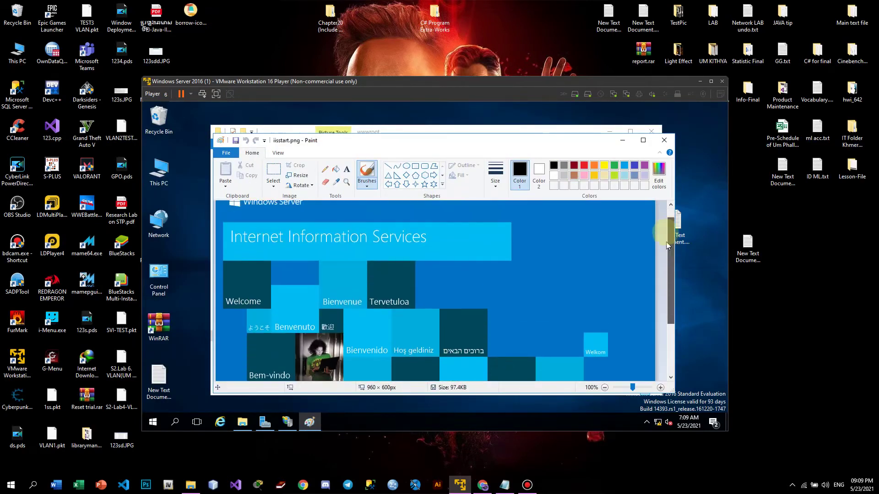
click(665, 140)
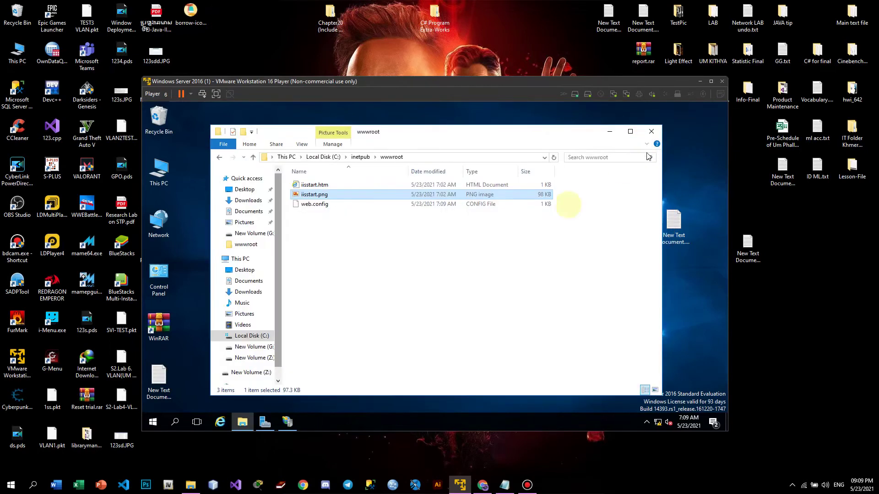
Step: Delete iisstart.htm and iisstart.png from the wwwroot folder, keeping web.config
click(393, 237)
click(323, 194)
click(328, 185)
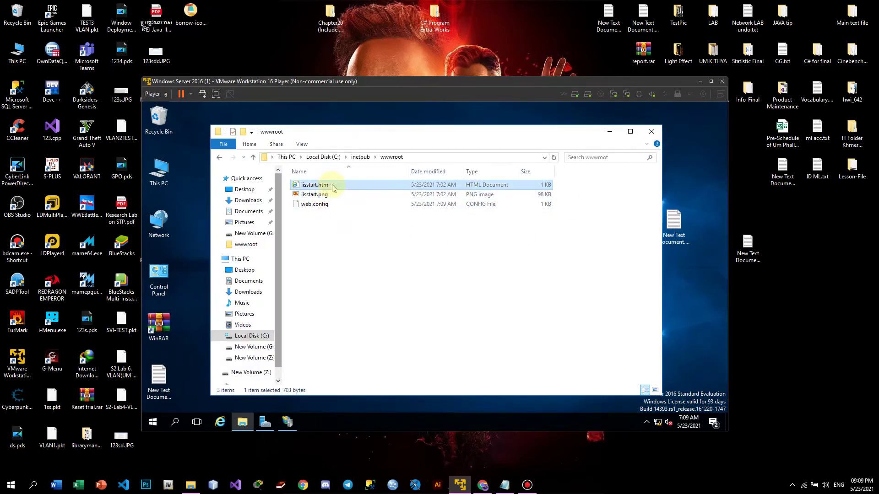
right_click(333, 188)
click(352, 332)
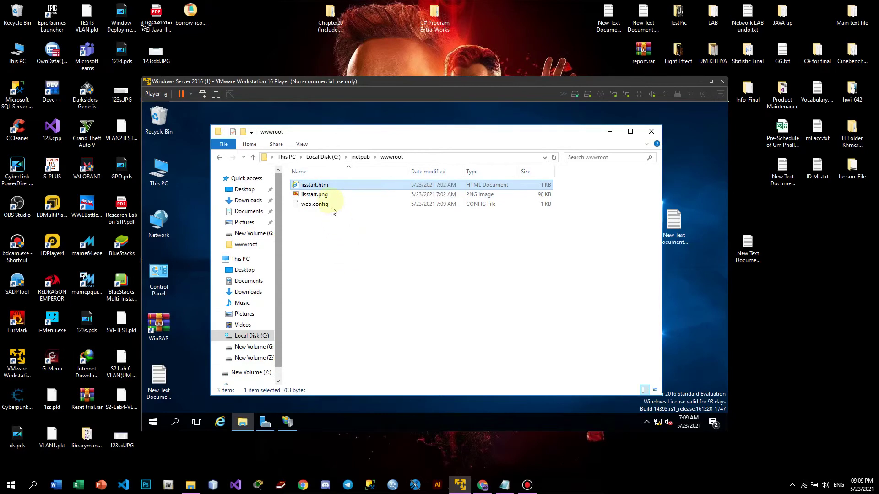
right_click(323, 185)
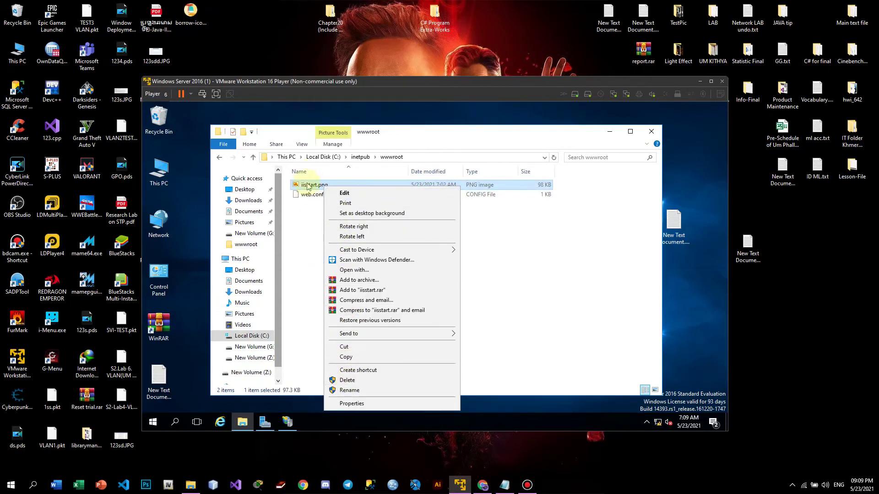
click(347, 380)
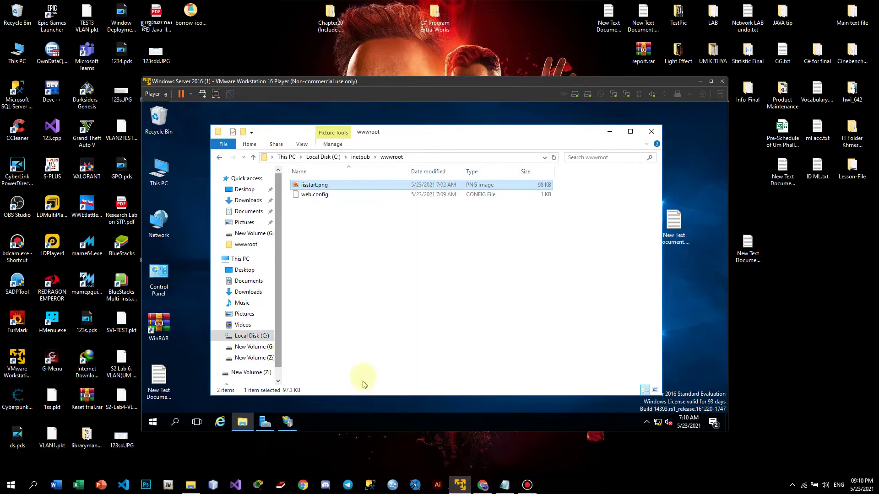
Step: Check the Default Web Site's default document list in IIS Manager, minimize it, and refresh the server desktop
click(287, 420)
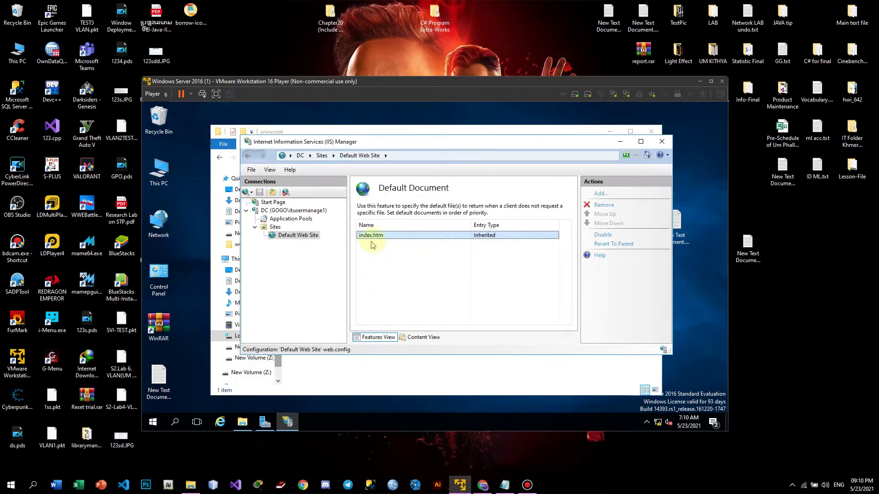
click(620, 142)
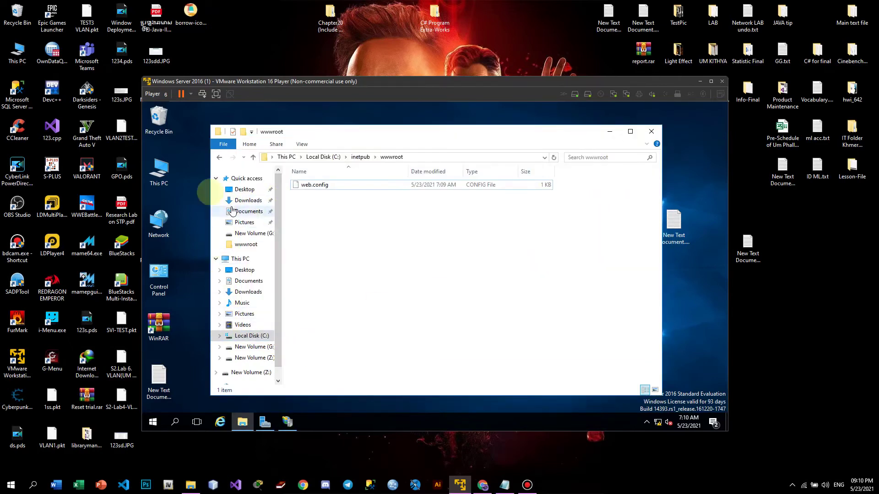
right_click(193, 177)
click(201, 296)
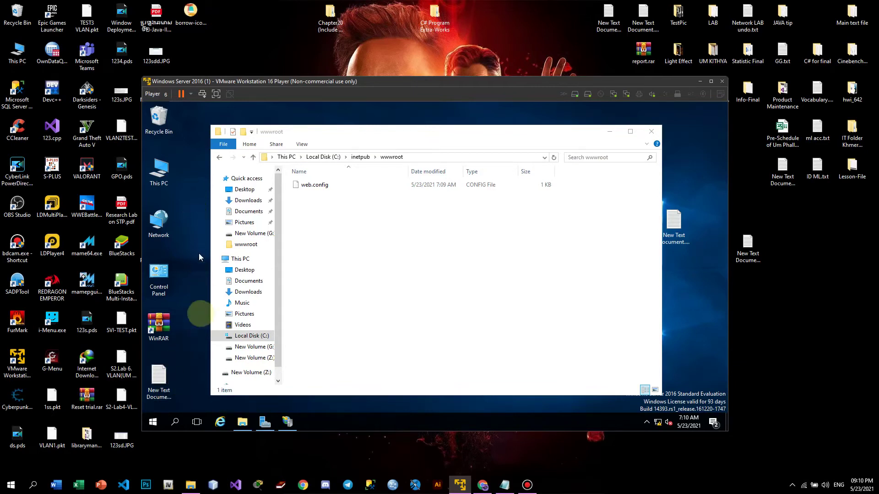
Step: Open New Text Document (2).txt from the server desktop, review its HTML code, and move Notepad aside to uncover the wwwroot folder
click(167, 382)
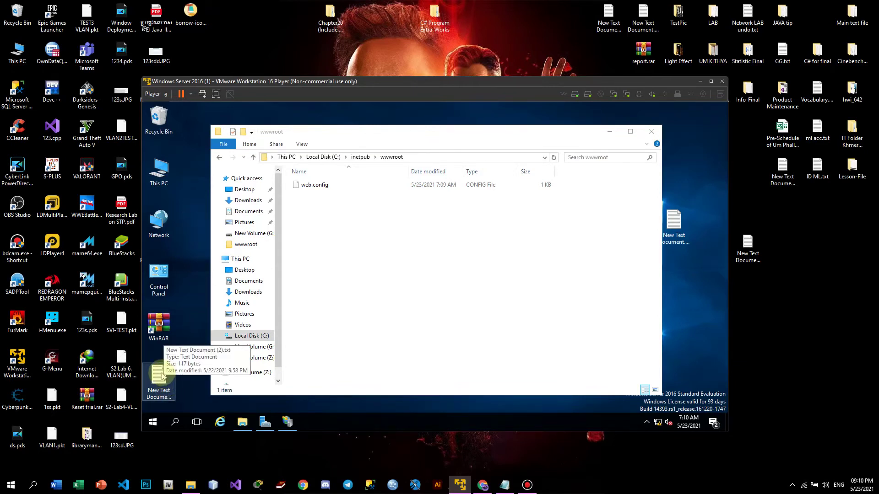
double_click(163, 376)
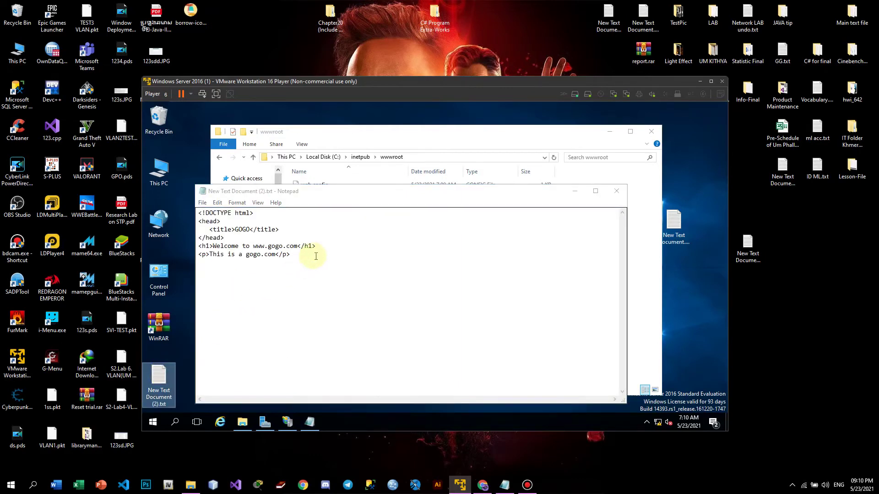
drag(315, 256, 196, 211)
click(304, 269)
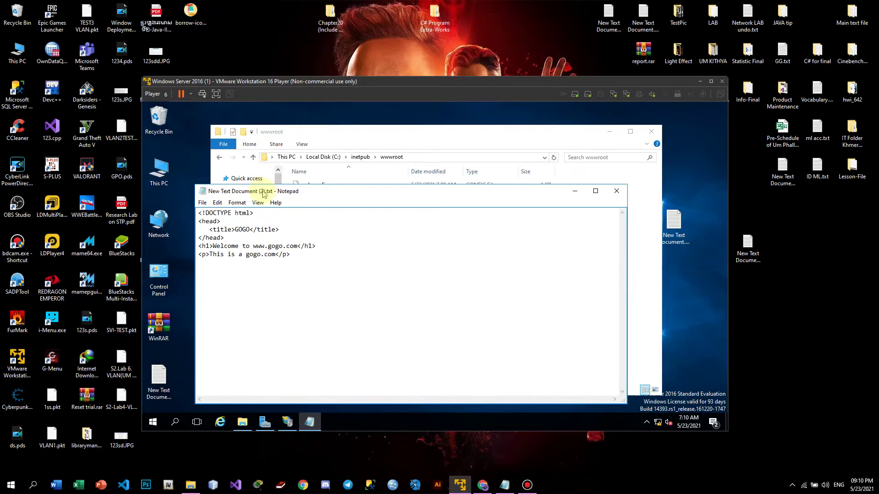
drag(265, 191, 482, 194)
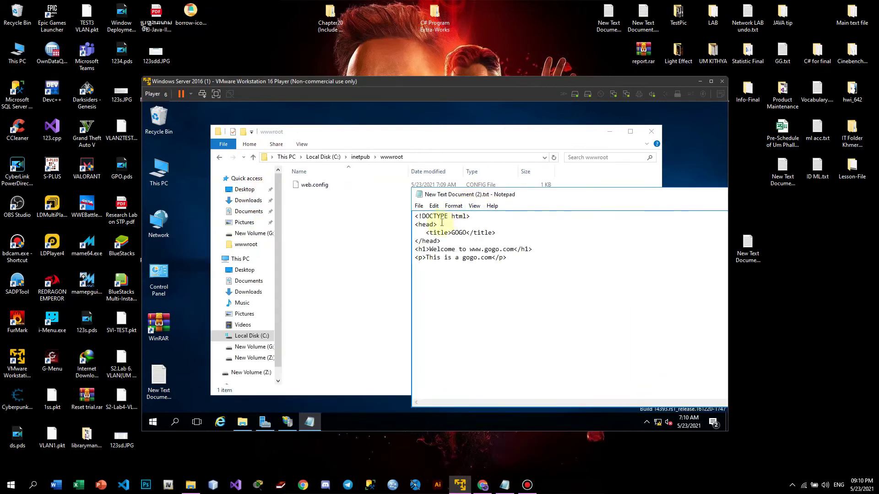
Step: Start saving the HTML document under a new name and browse to C:\inetpub\wwwroot as the destination
click(420, 207)
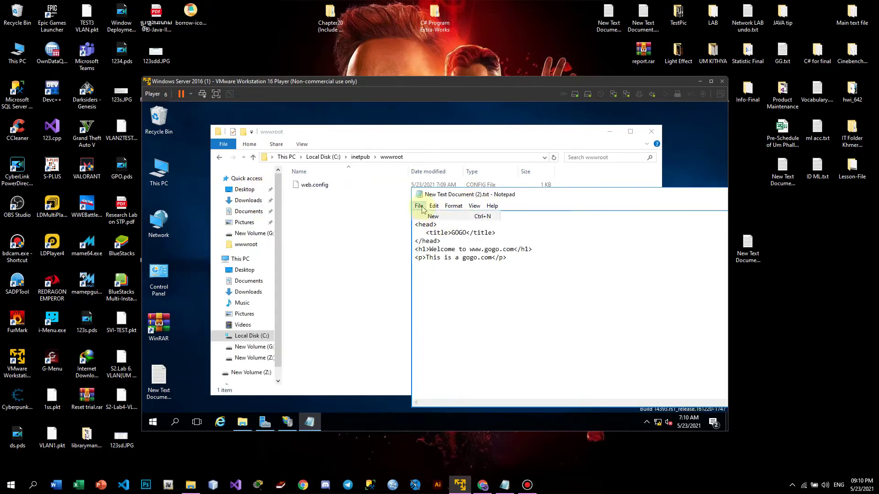
click(436, 248)
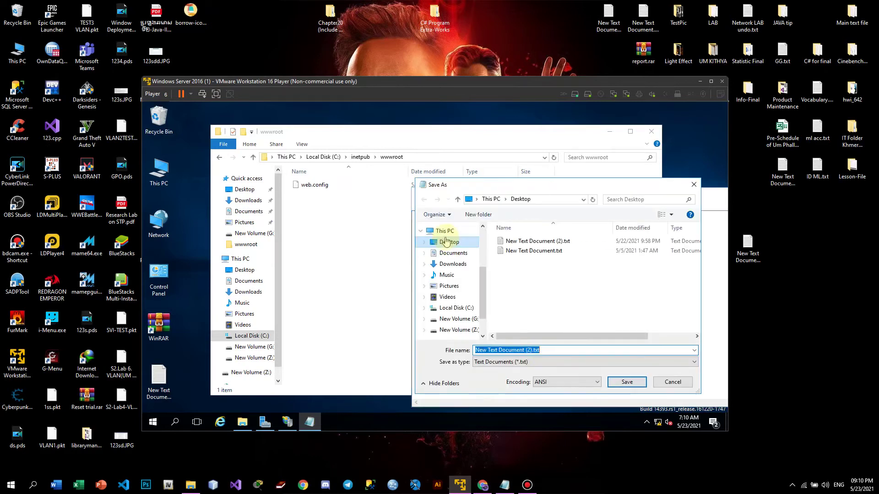
click(544, 351)
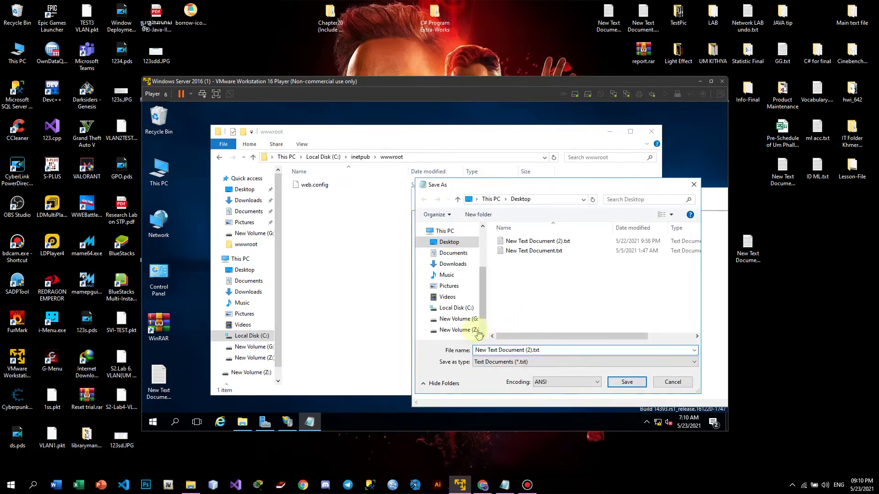
click(456, 307)
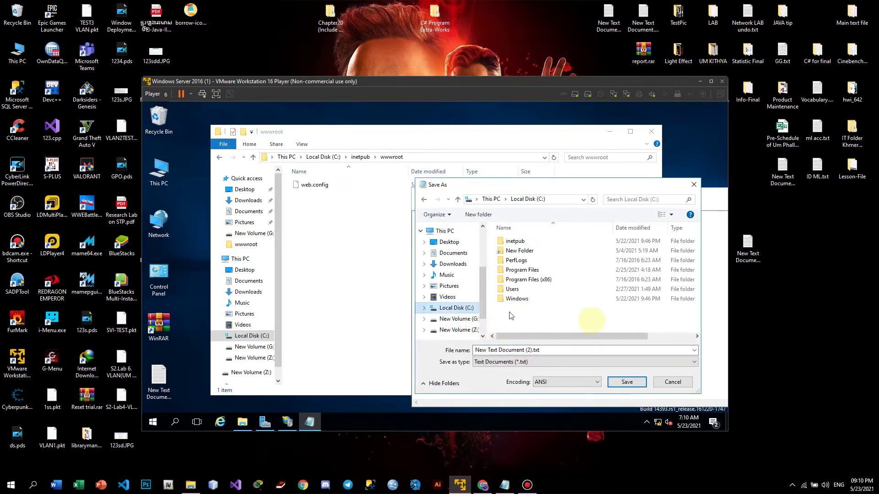
double_click(522, 244)
double_click(514, 279)
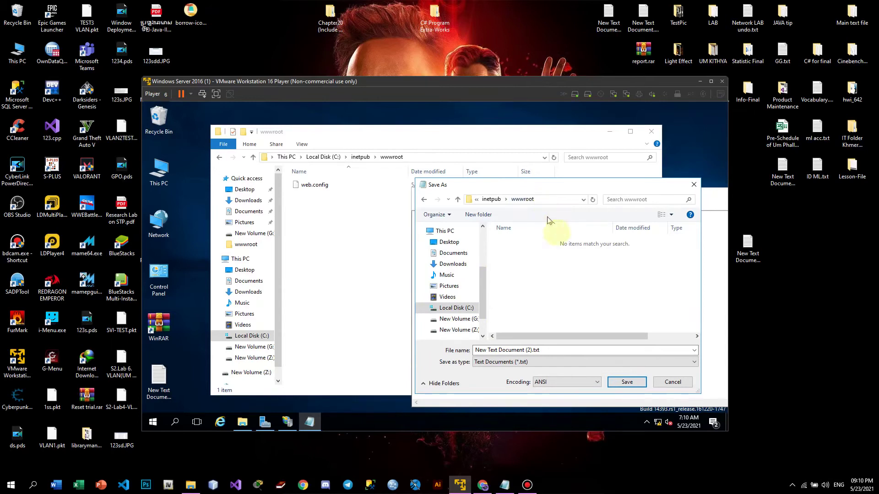
Step: Check the default document name in IIS Manager, and enter index.html as the name of the file being saved
click(531, 350)
drag(533, 351, 466, 356)
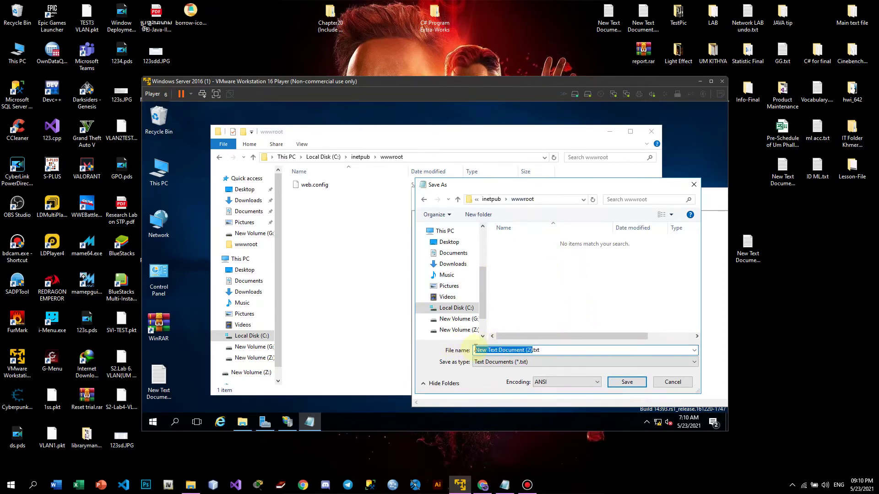
click(288, 421)
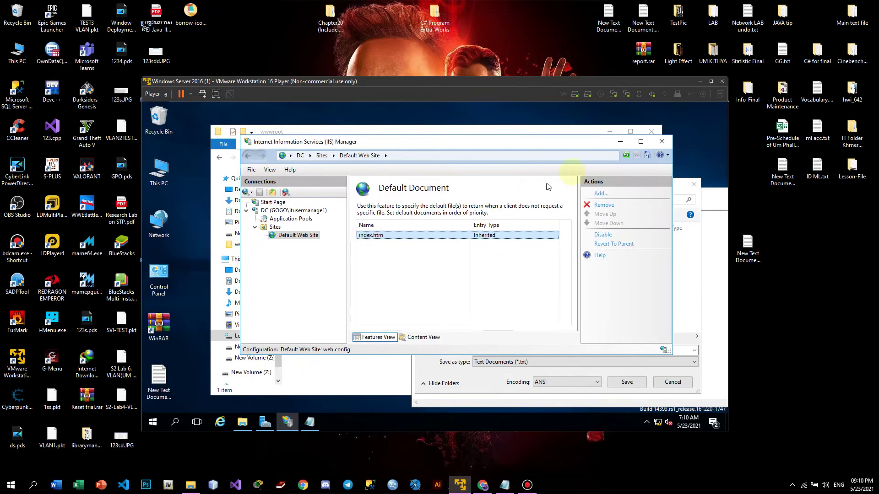
click(620, 142)
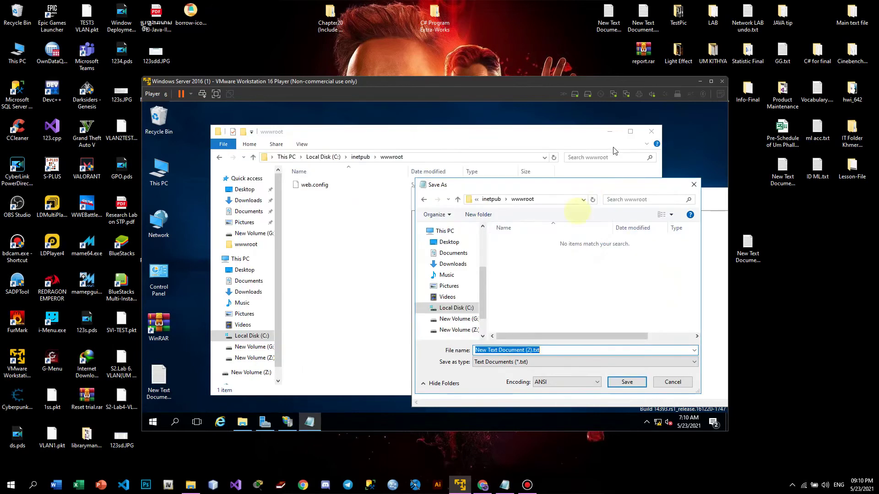
click(534, 349)
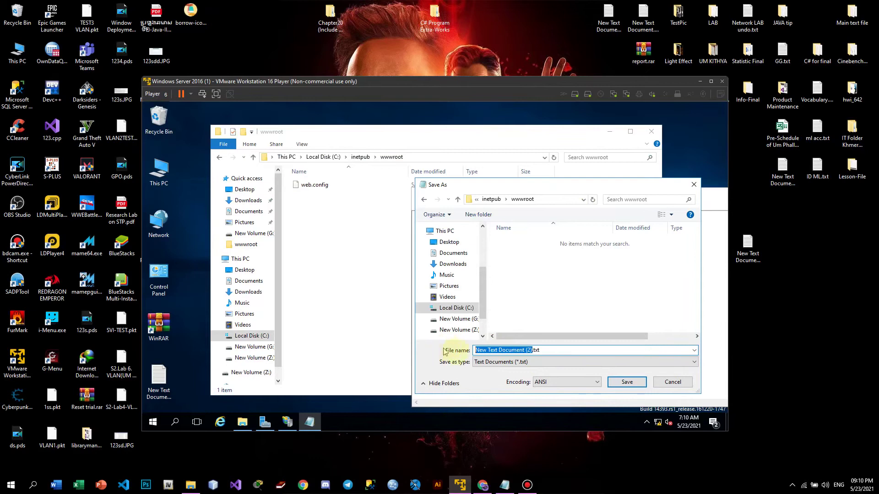
text(index.html)
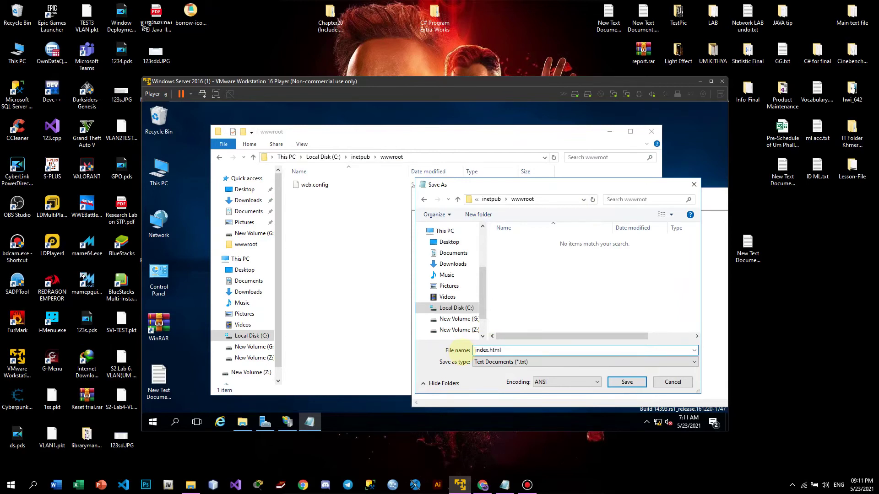
Step: Set the encoding to UTF-8, try to save index.html in wwwroot, and accept the Documents folder as the alternative location
click(582, 383)
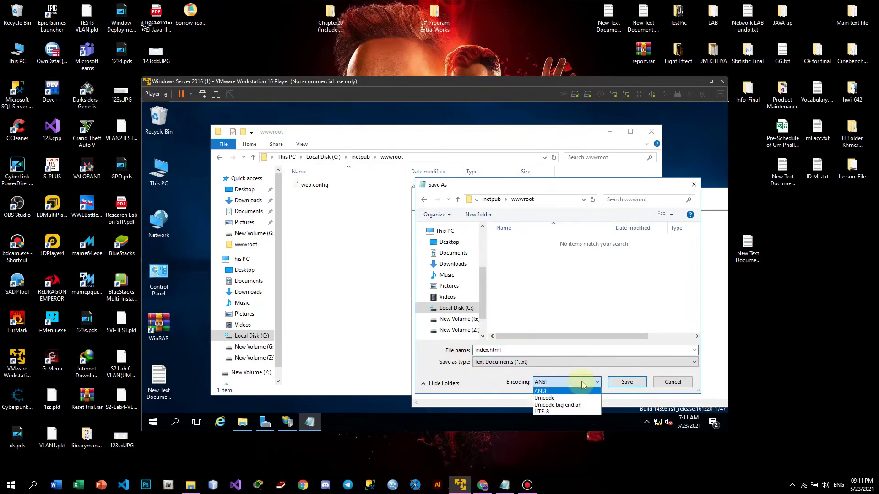
click(556, 412)
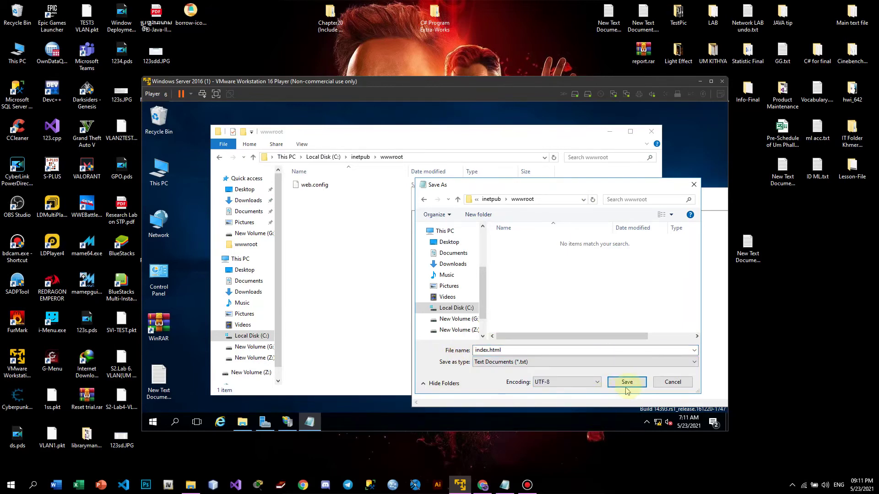
click(626, 382)
click(461, 273)
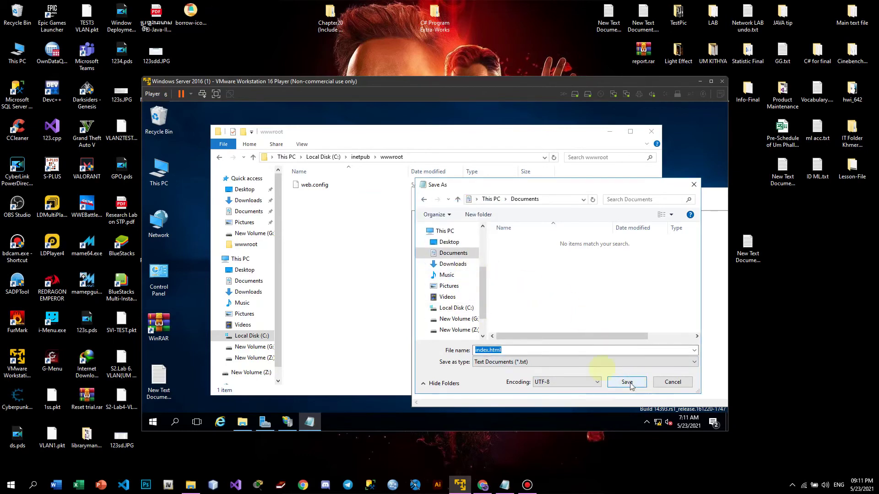
Step: Browse back to C:\inetpub\wwwroot and try again to save index.html there
click(454, 308)
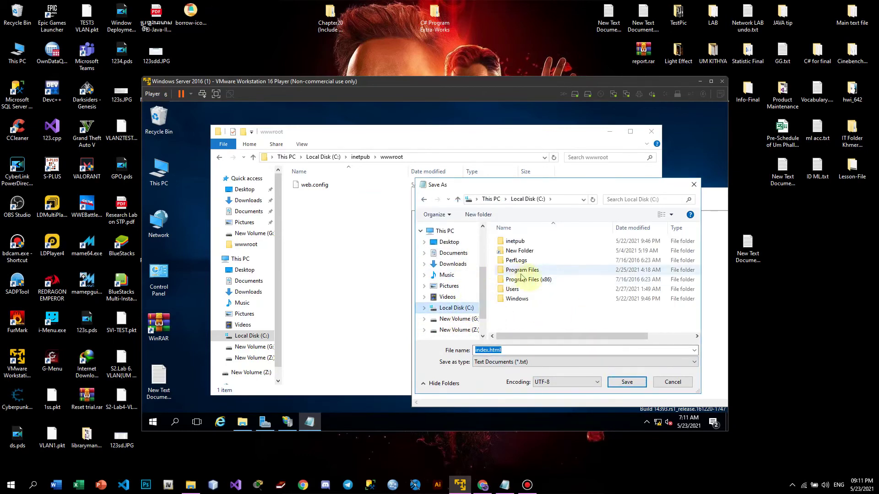
double_click(515, 241)
click(528, 279)
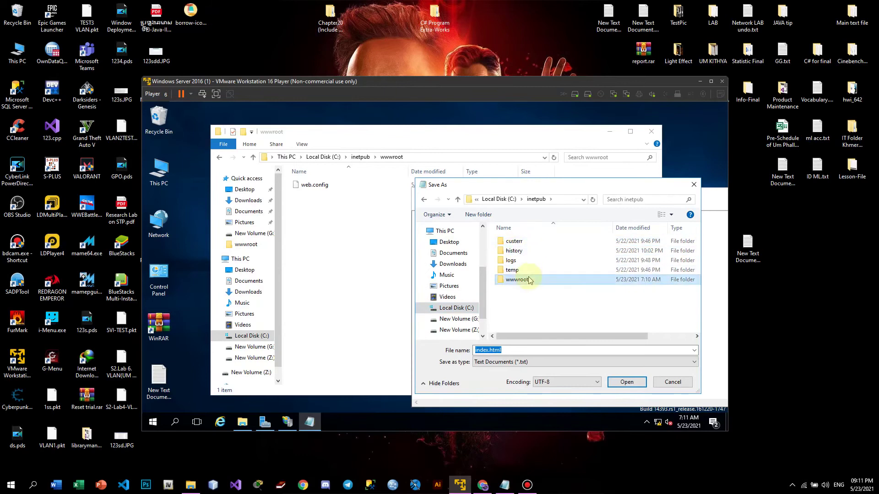
double_click(528, 279)
click(622, 382)
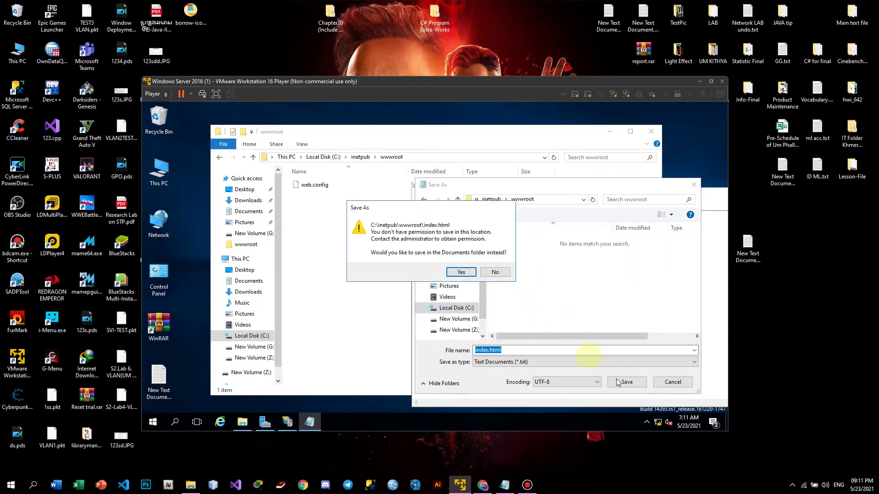
Step: Accept the alternative save location, switch the destination to the Desktop, save index.html there, and close the document
click(461, 272)
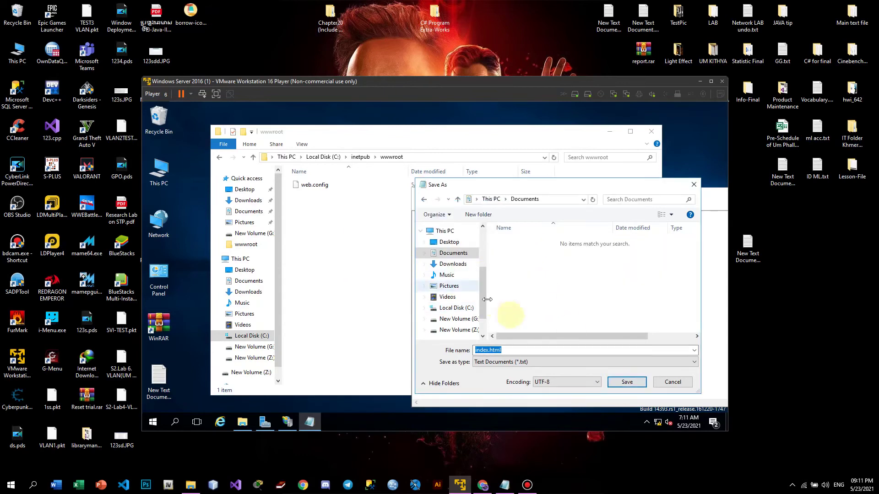
click(449, 242)
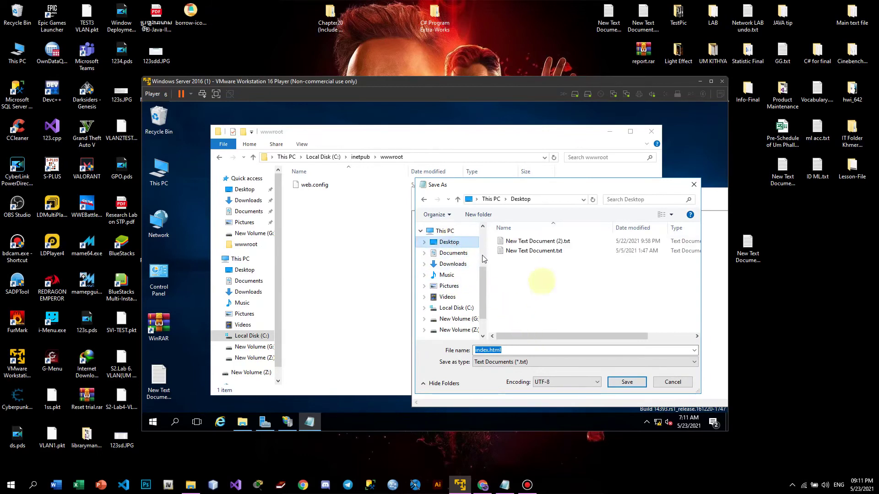
click(626, 382)
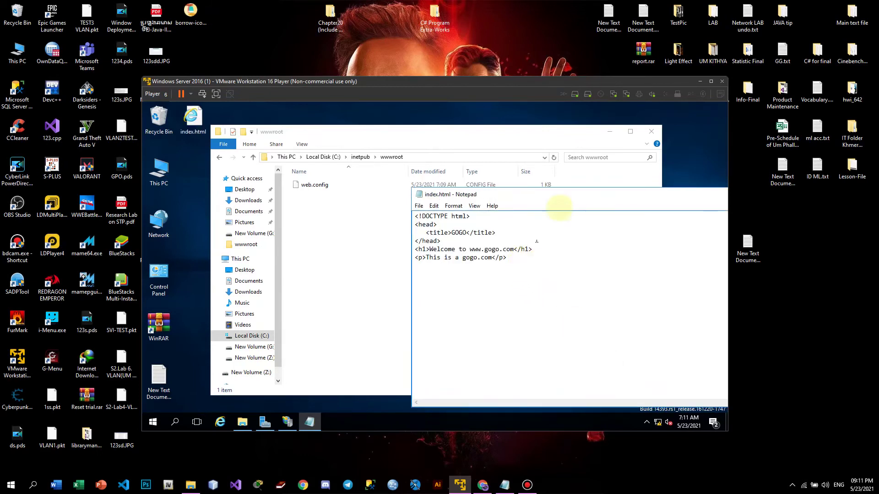
drag(613, 198, 417, 219)
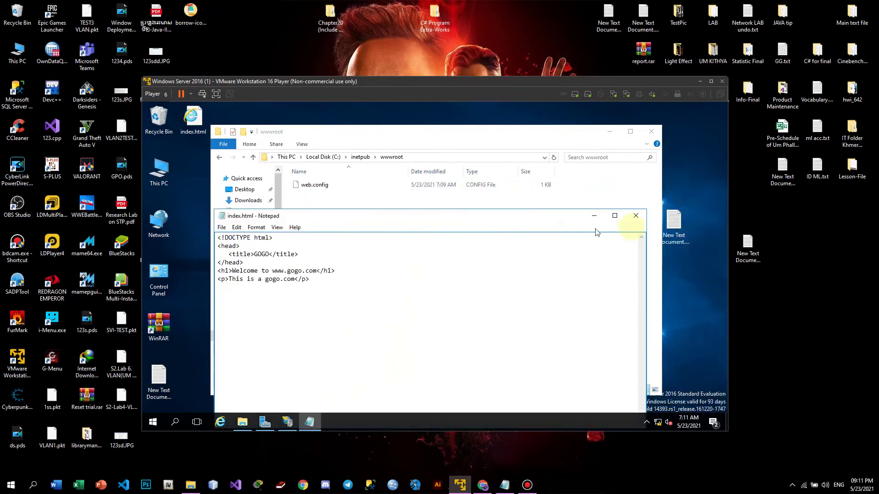
click(636, 216)
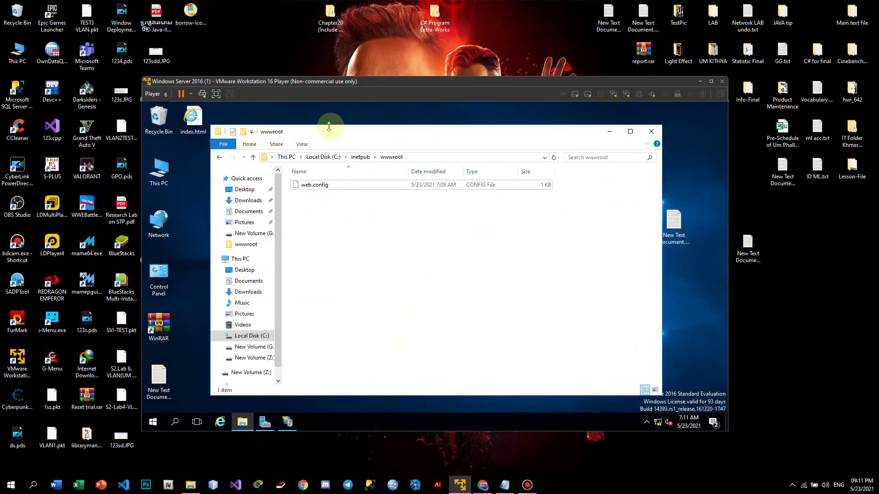
Step: Move index.html from the desktop into the C:\inetpub\wwwroot folder, then close the folder and refresh the desktop
drag(328, 126, 327, 118)
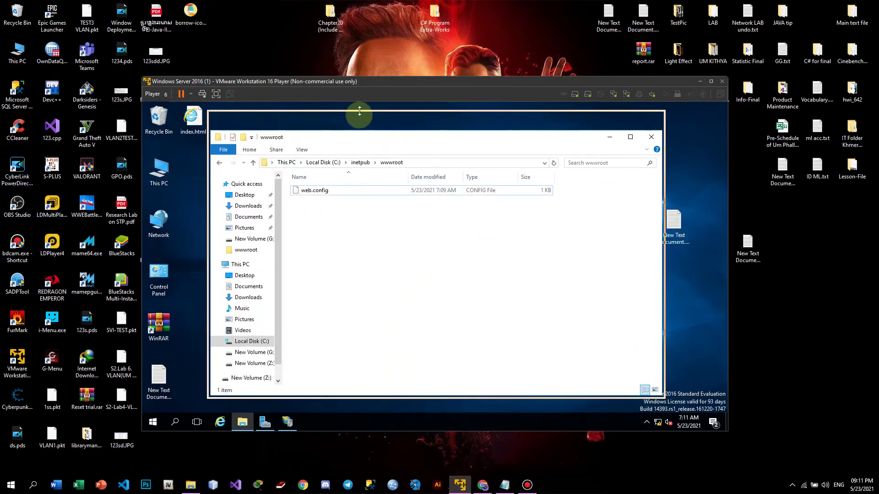
drag(665, 258, 696, 264)
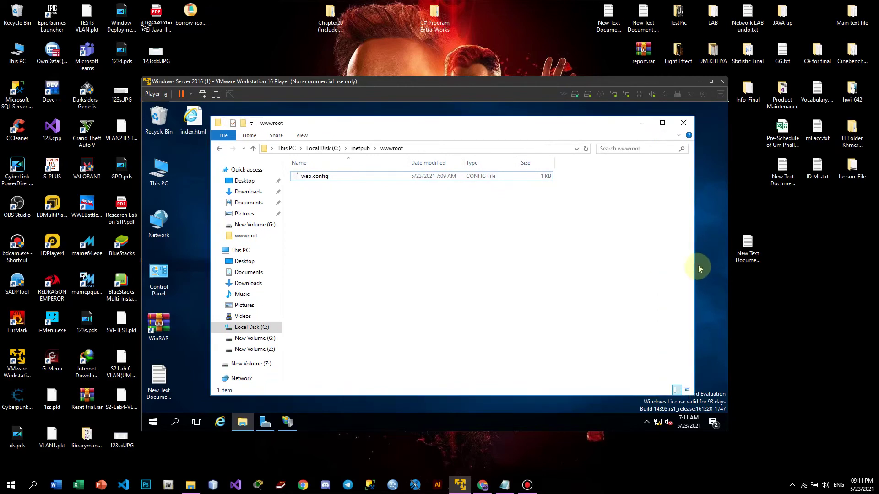
drag(387, 398, 385, 409)
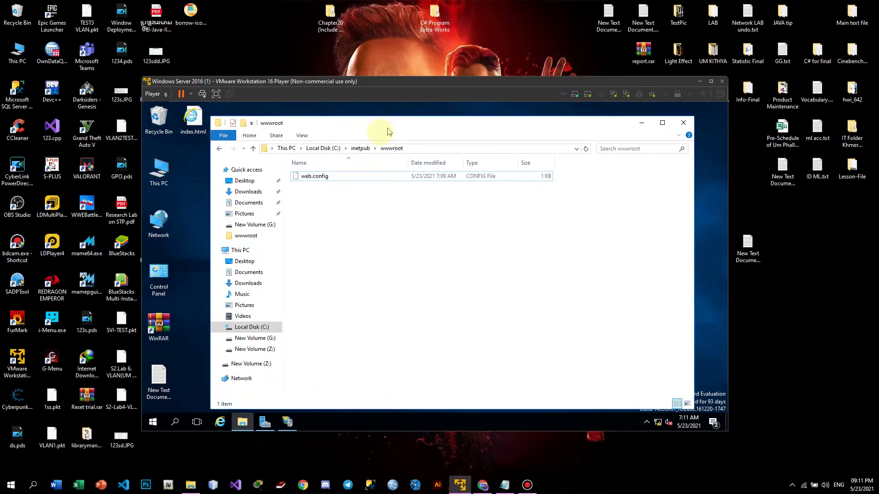
drag(404, 129, 448, 137)
drag(193, 118, 457, 263)
click(298, 202)
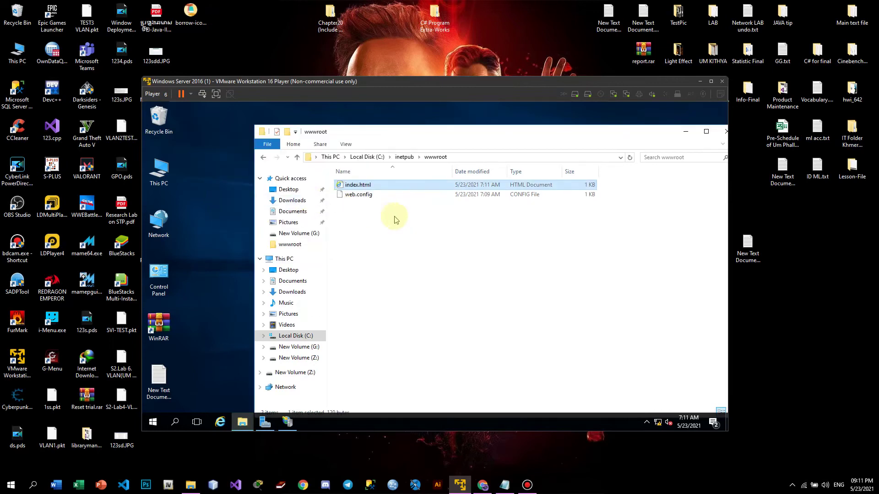
click(380, 218)
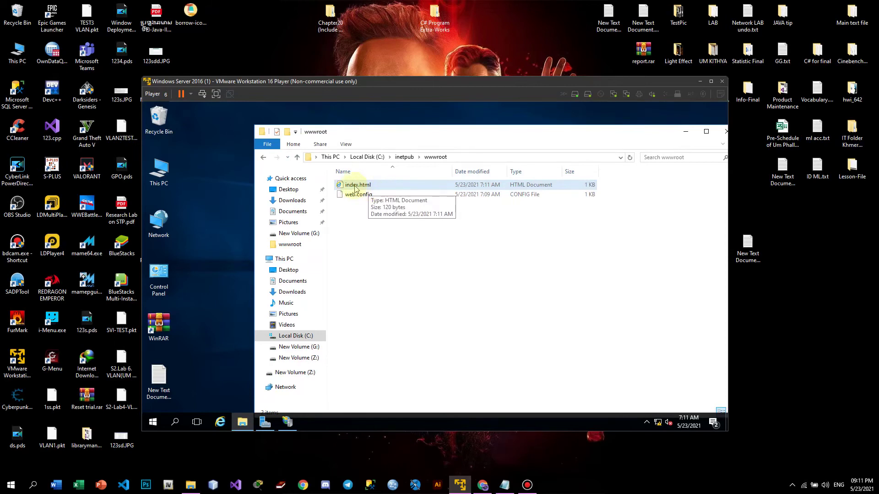
drag(488, 132, 413, 140)
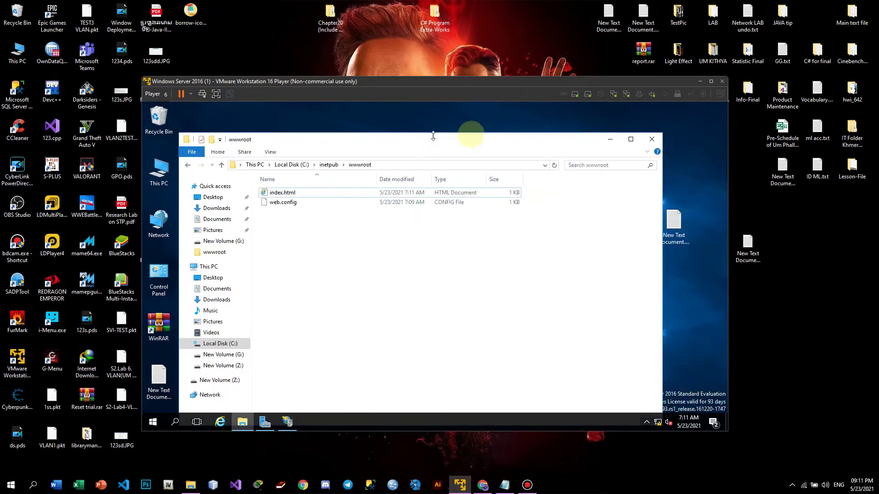
click(652, 140)
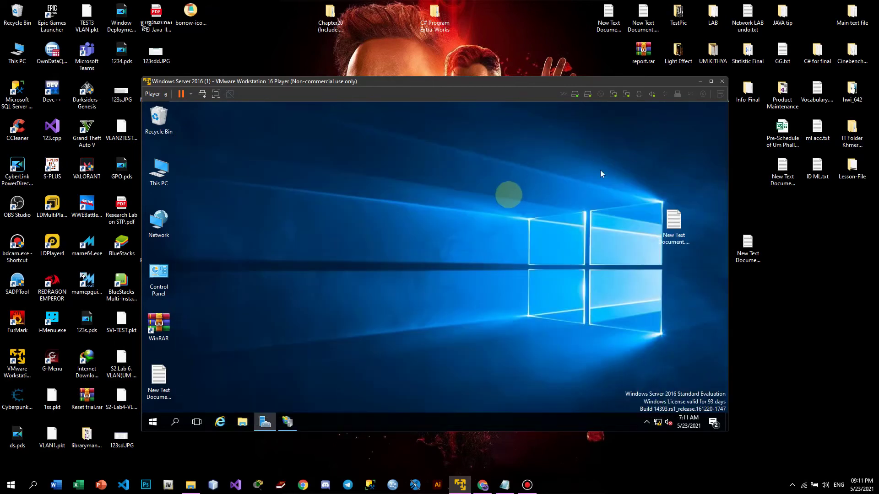
right_click(505, 192)
click(526, 222)
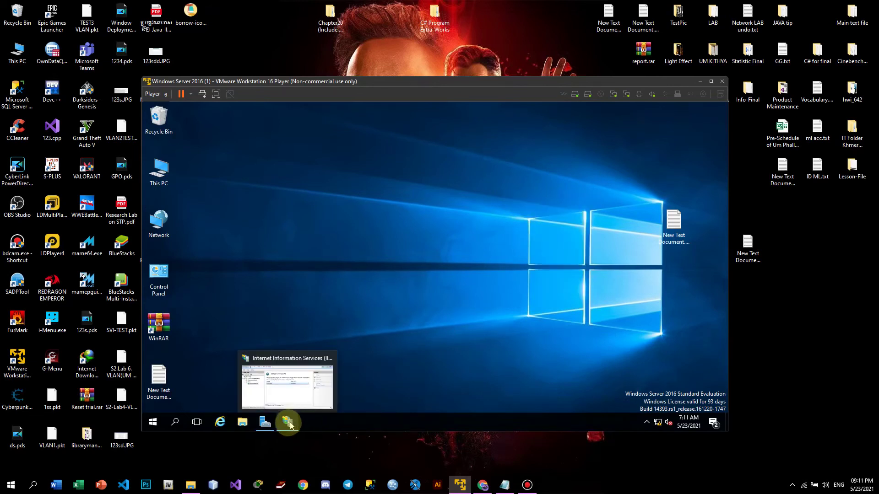
click(220, 421)
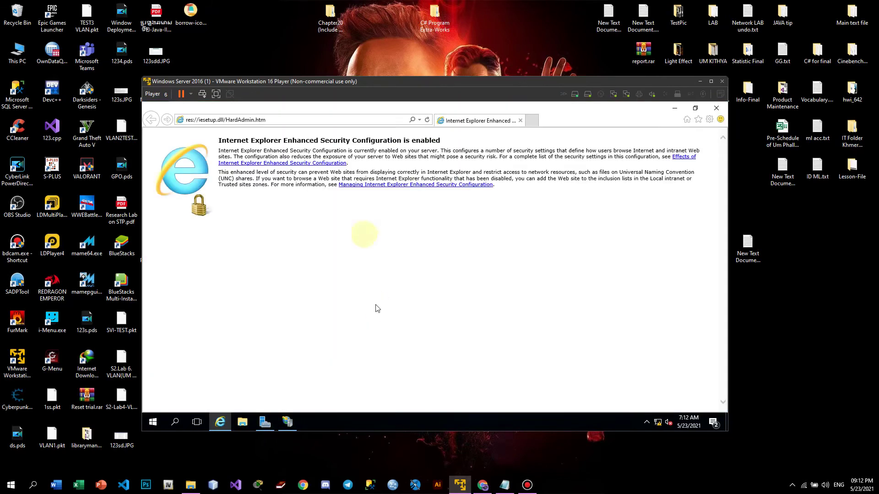
click(333, 122)
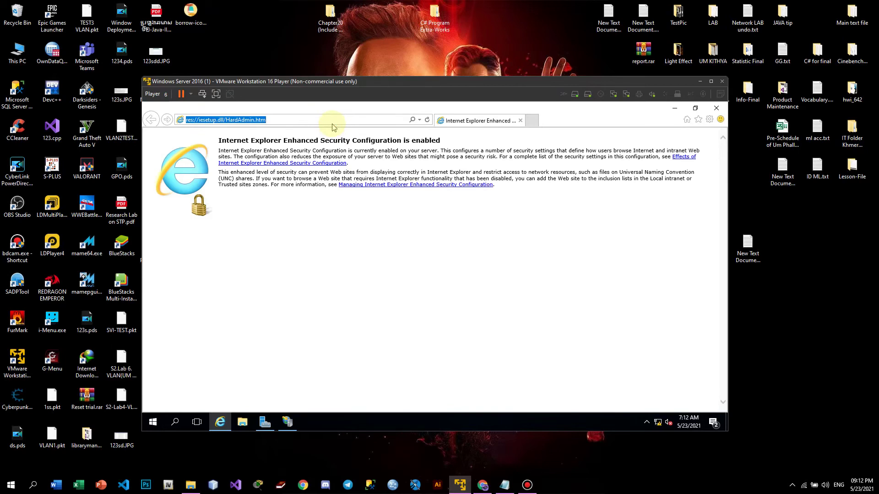
text(www)
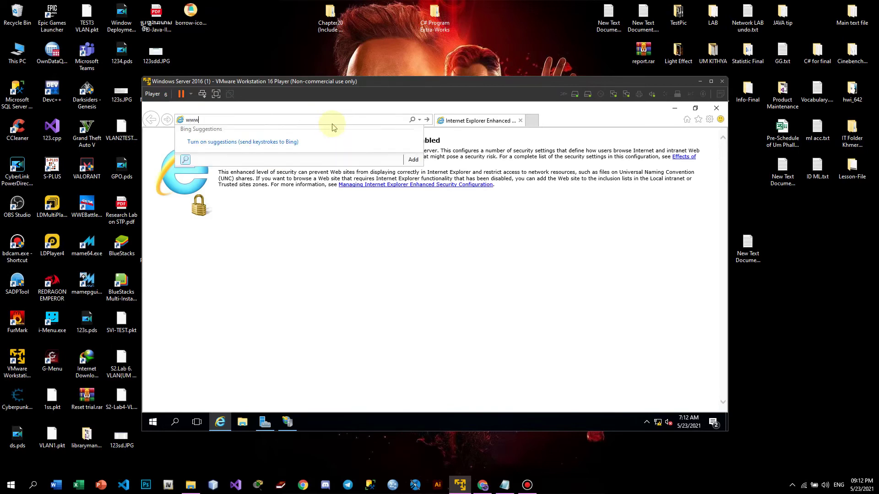
text(.gogo)
key(Return)
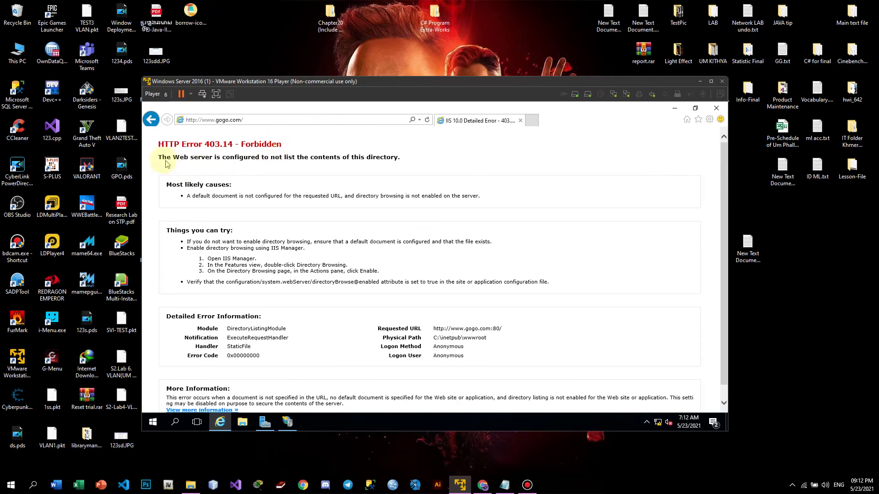
drag(159, 146, 399, 221)
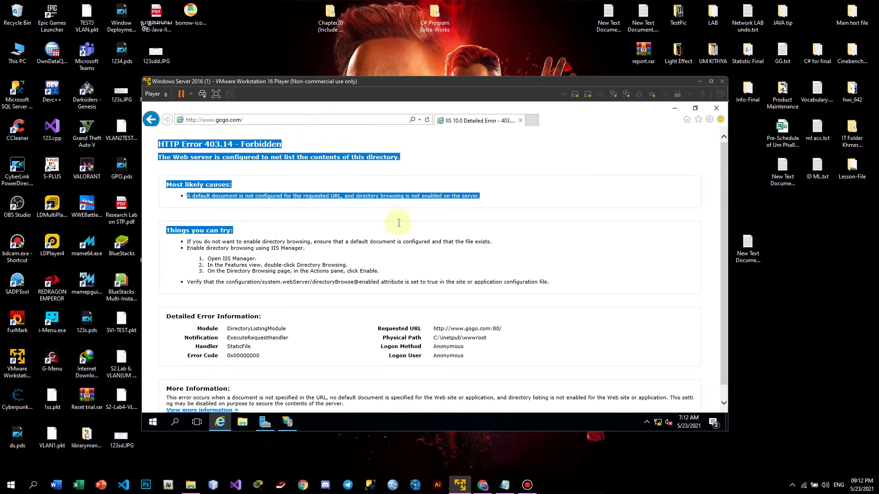
scroll(313, 312, down, 1)
scroll(298, 291, up, 1)
click(362, 229)
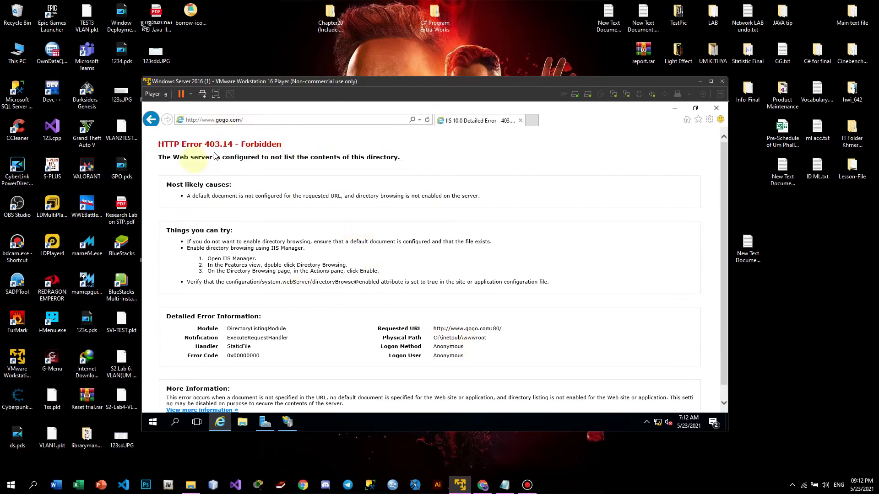
drag(189, 161, 223, 160)
click(182, 169)
click(317, 182)
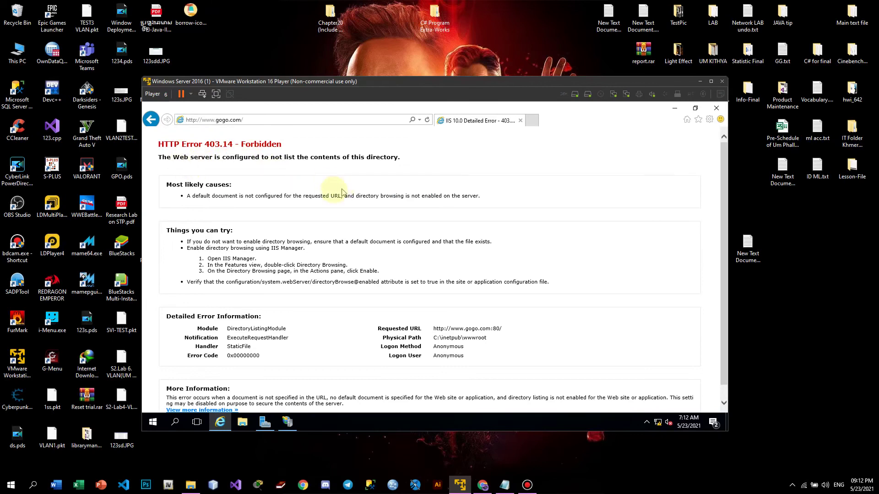
Step: Switch to IIS Manager and check the Default Web Site's default document list, then minimize it
click(676, 109)
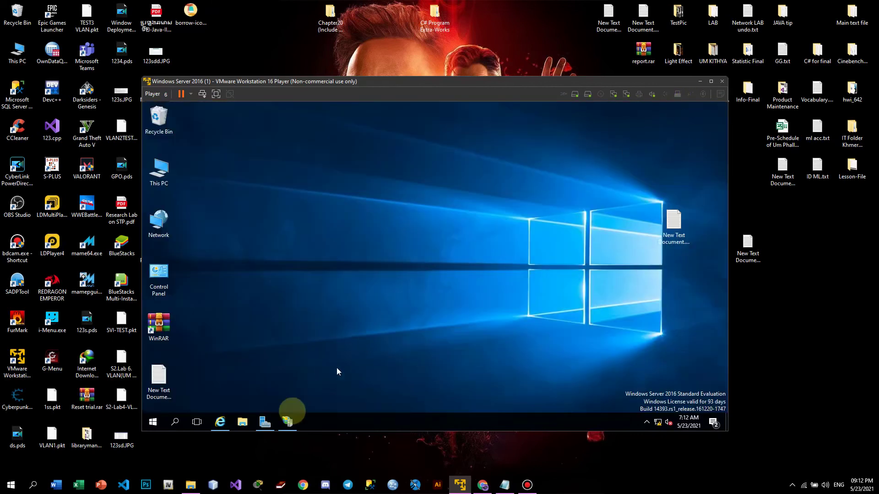
click(287, 422)
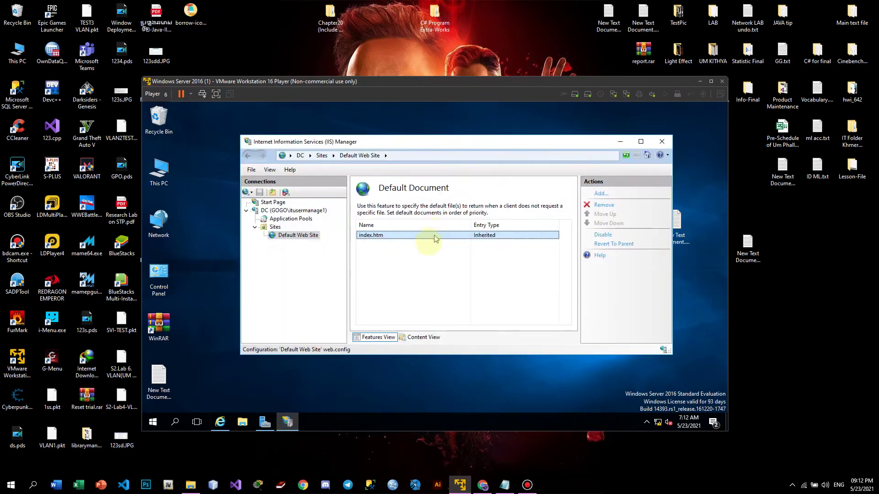
click(621, 143)
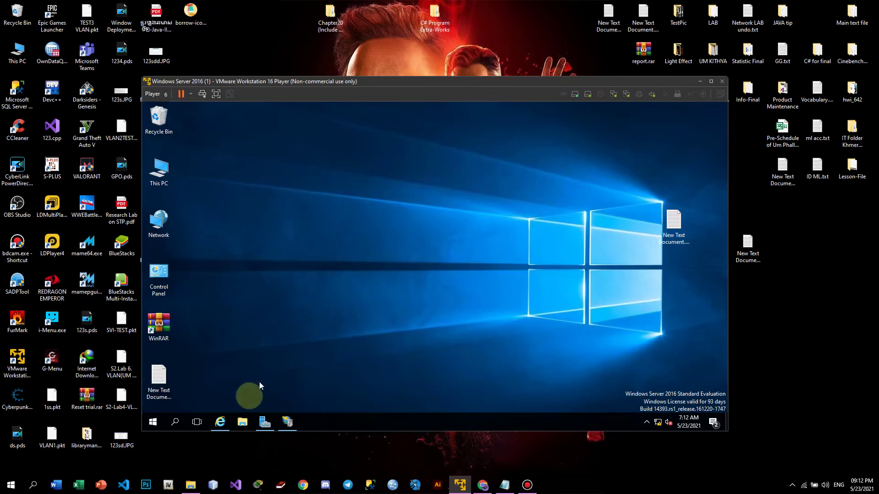
Step: Browse to C:\inetpub\wwwroot in File Explorer, delete the web.config file, and close the folder
click(242, 422)
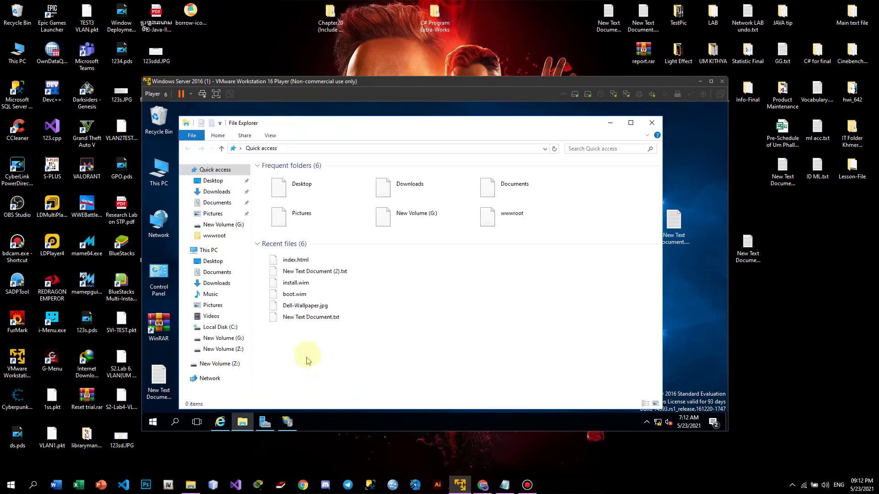
click(221, 327)
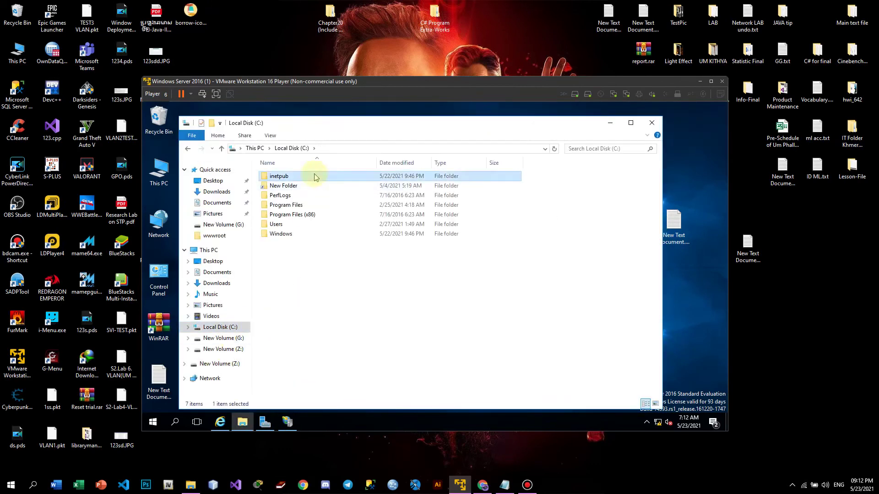
double_click(314, 177)
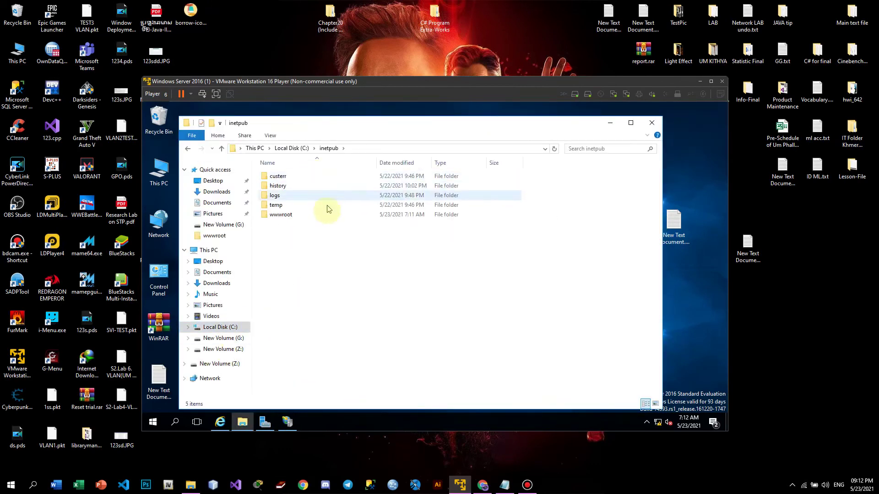
double_click(307, 218)
click(302, 185)
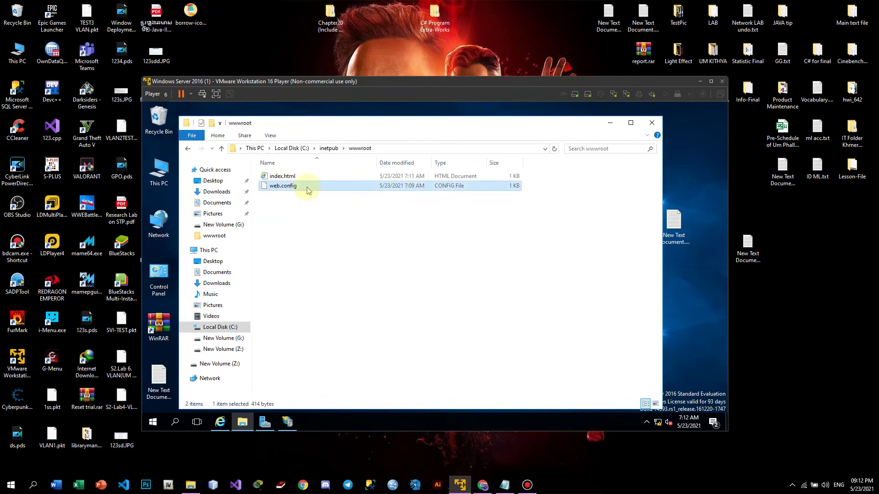
right_click(307, 192)
click(336, 324)
click(652, 123)
click(221, 422)
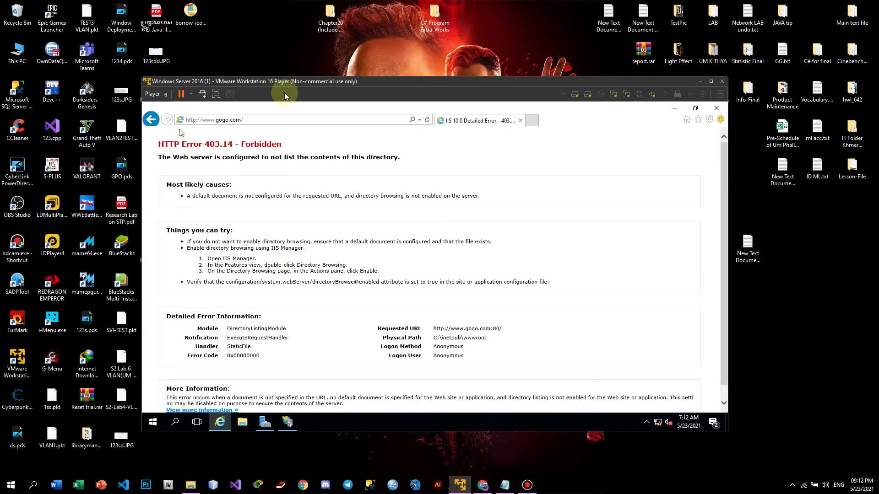
click(427, 120)
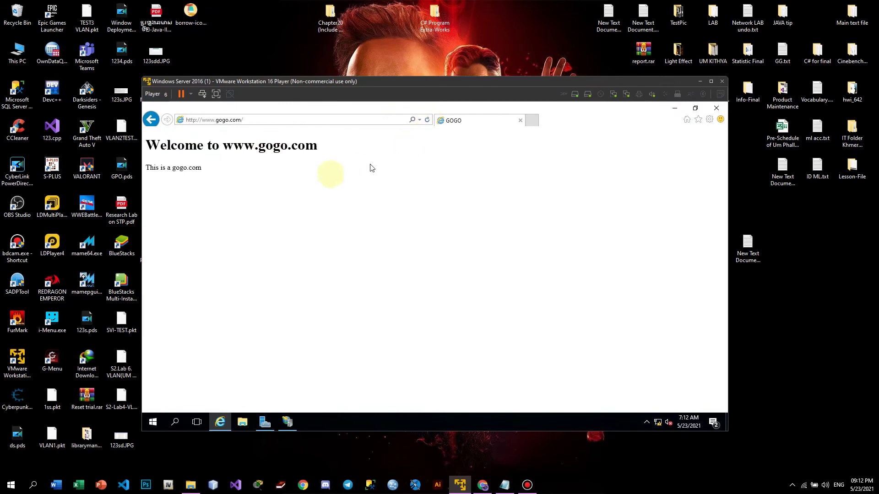
key(ctrl+a)
click(220, 174)
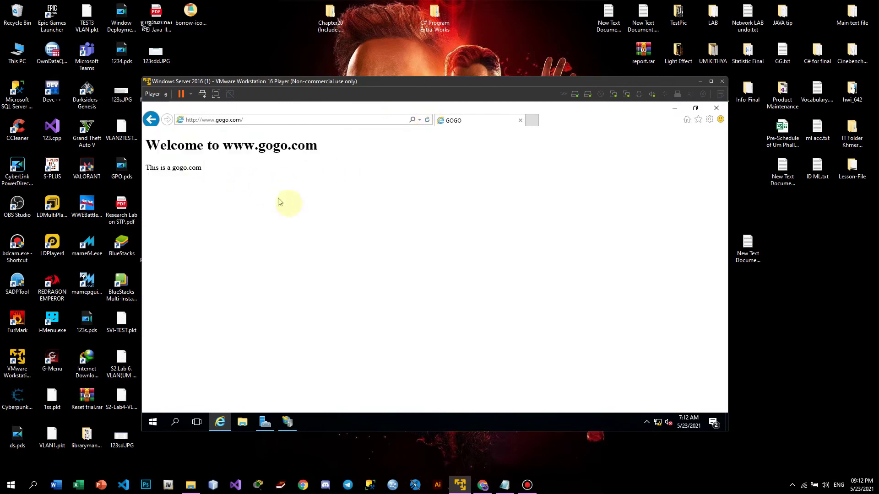
drag(152, 146, 270, 180)
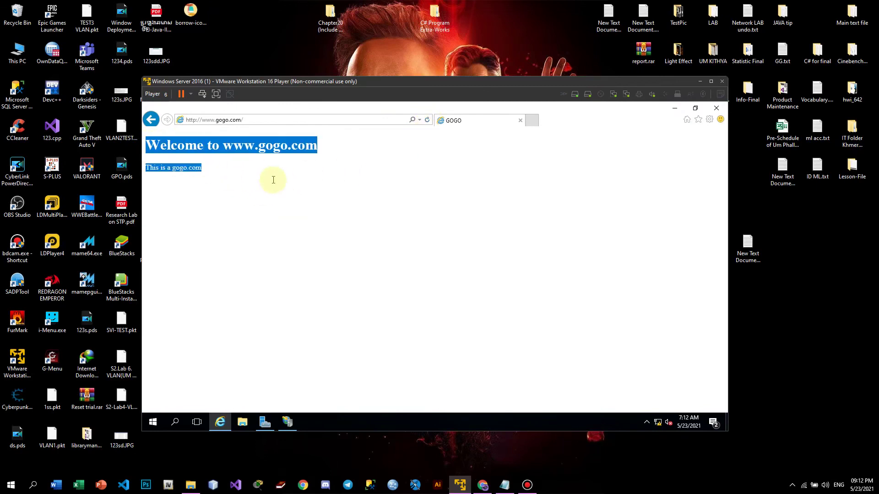
click(389, 198)
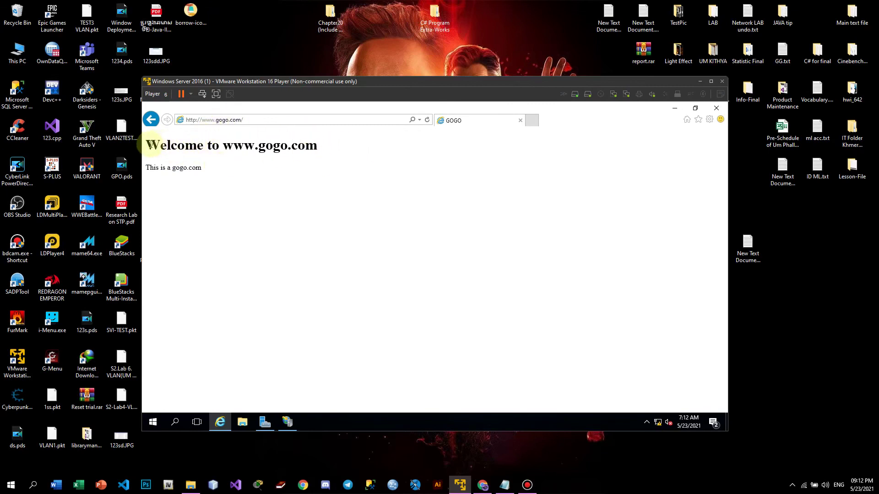
drag(147, 145, 329, 153)
click(332, 184)
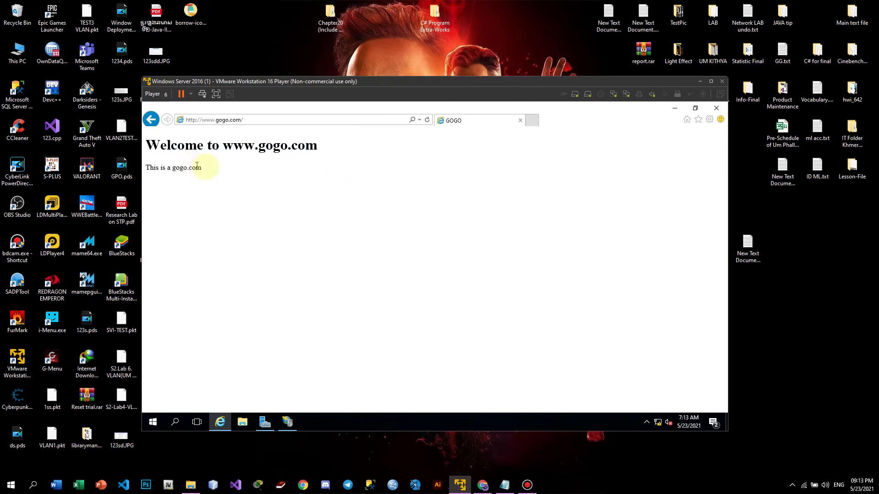
double_click(311, 145)
click(348, 156)
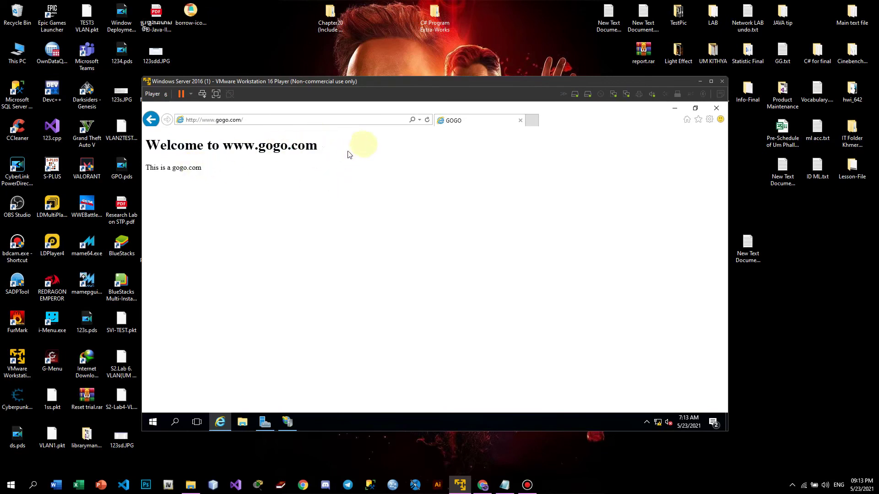
click(329, 121)
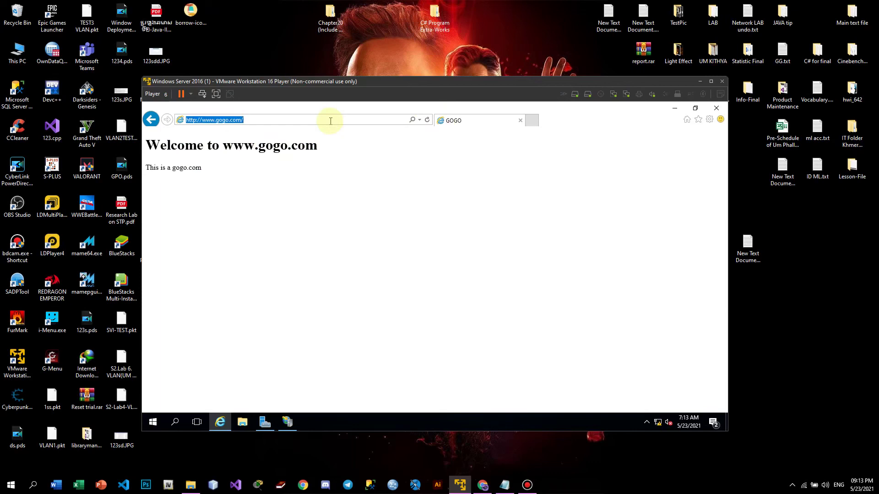
Step: Load the website in the current tab using the short address gogo.com, without the www prefix
text(www)
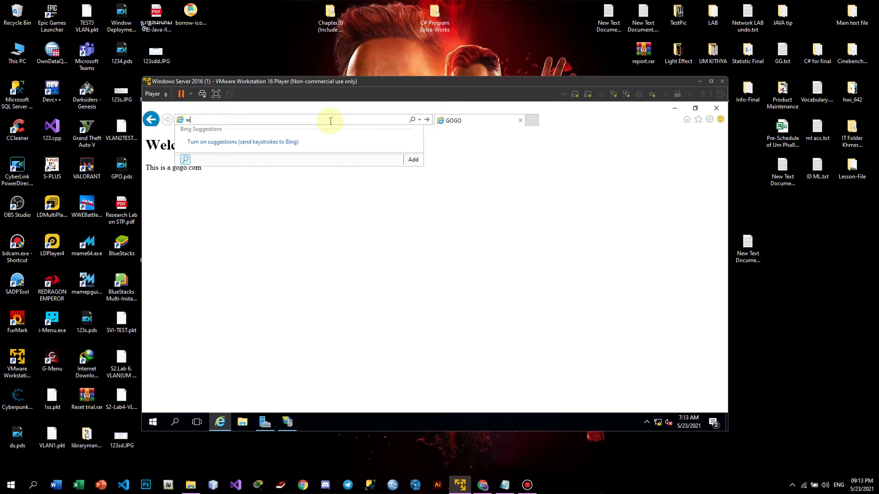
key(BackSpace)
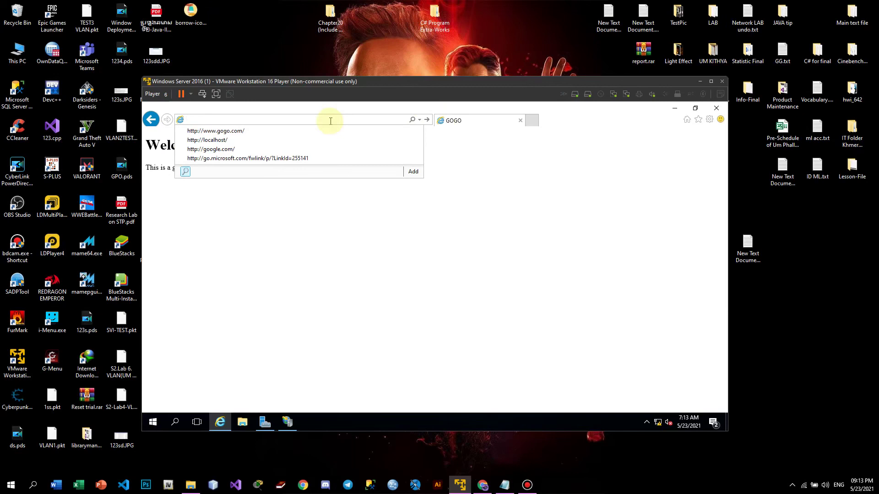
text(gogo.com/)
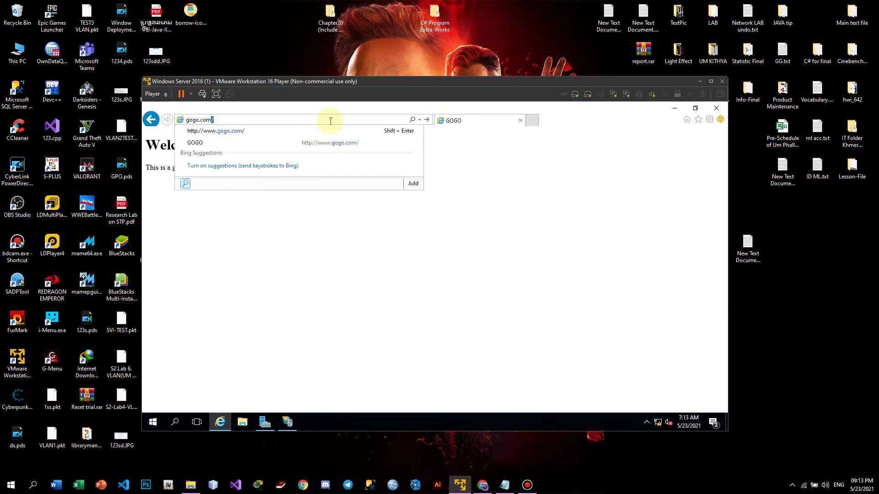
key(Return)
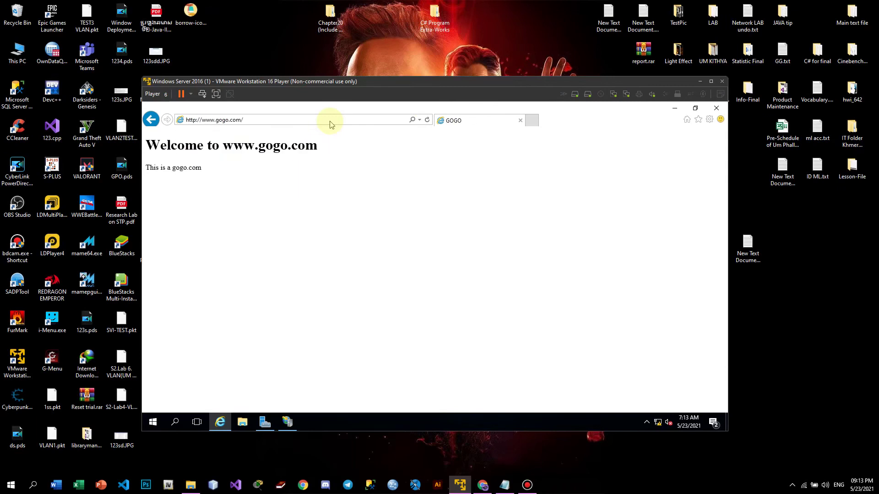
click(531, 121)
text(ww)
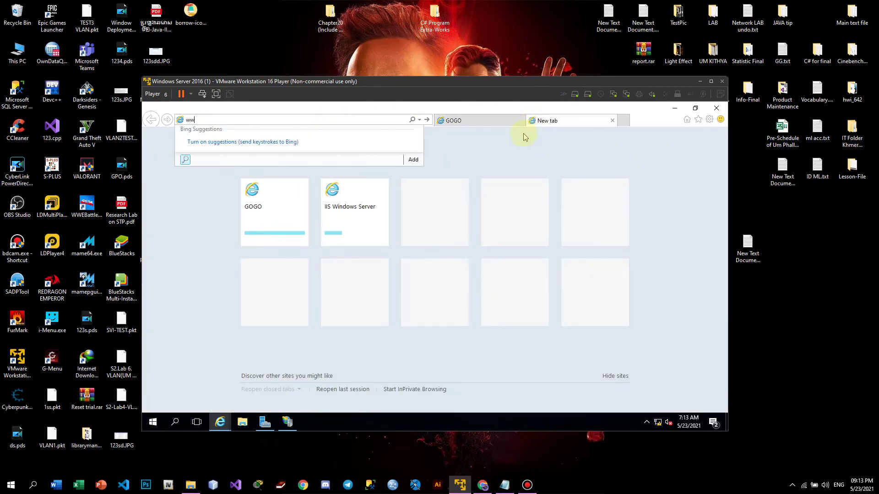
text(w.gogo.com/)
key(Return)
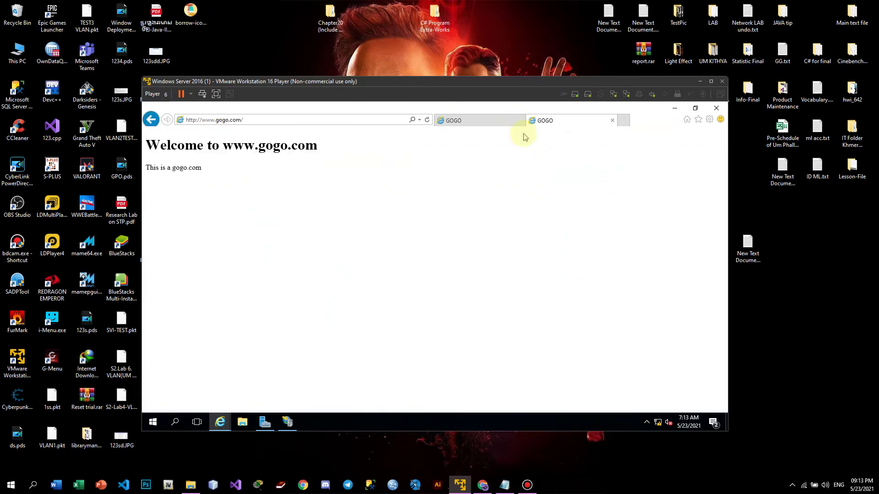
Step: Test the website by the server's IP address, loading 192.168.1.254 in the second tab
click(381, 122)
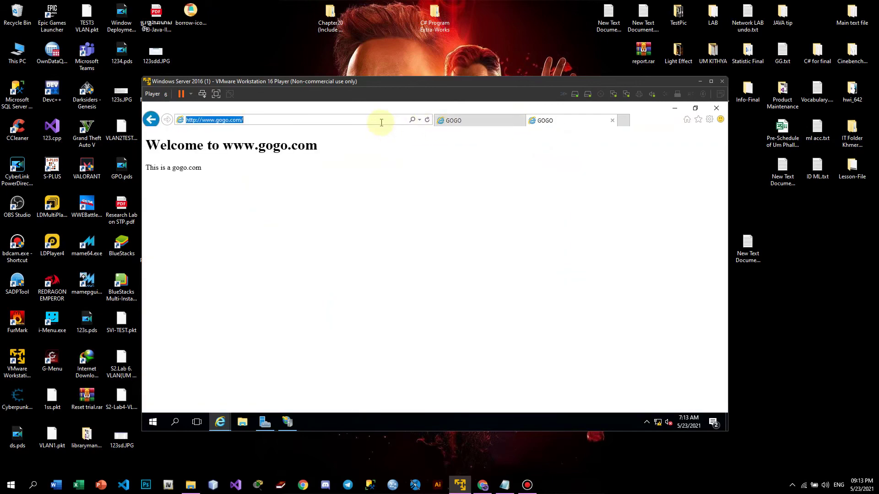
text(1)
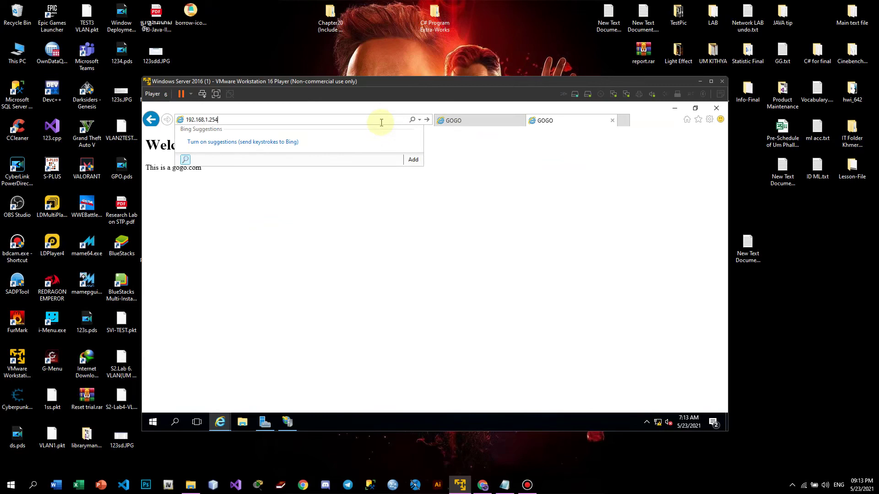
text(92.168.1.254)
key(Return)
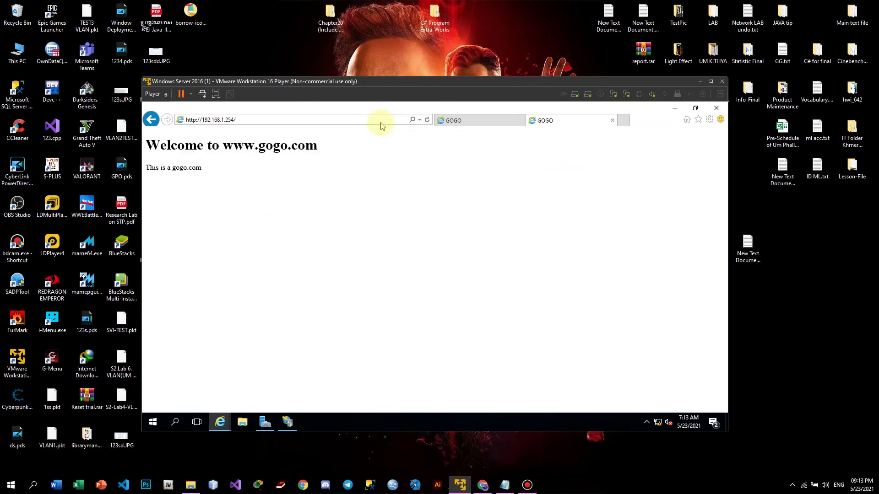